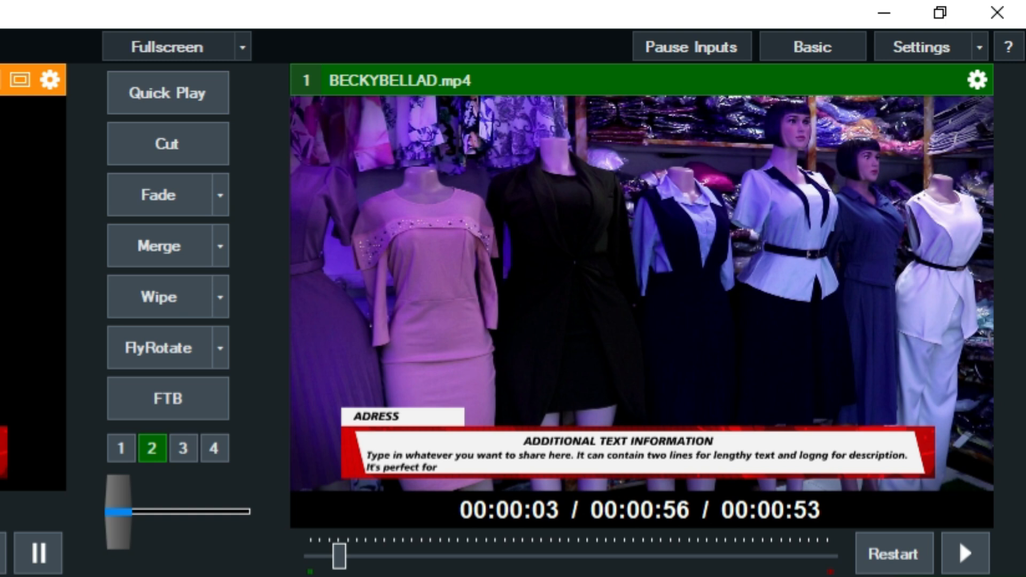
Launch GT Title Designer from vMix's additional tools
click(193, 498)
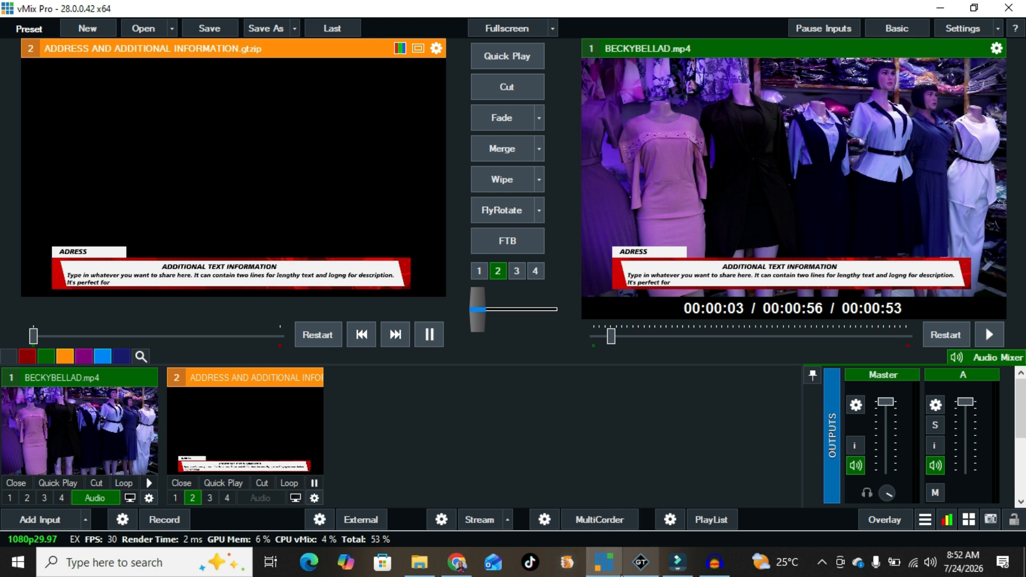
click(926, 525)
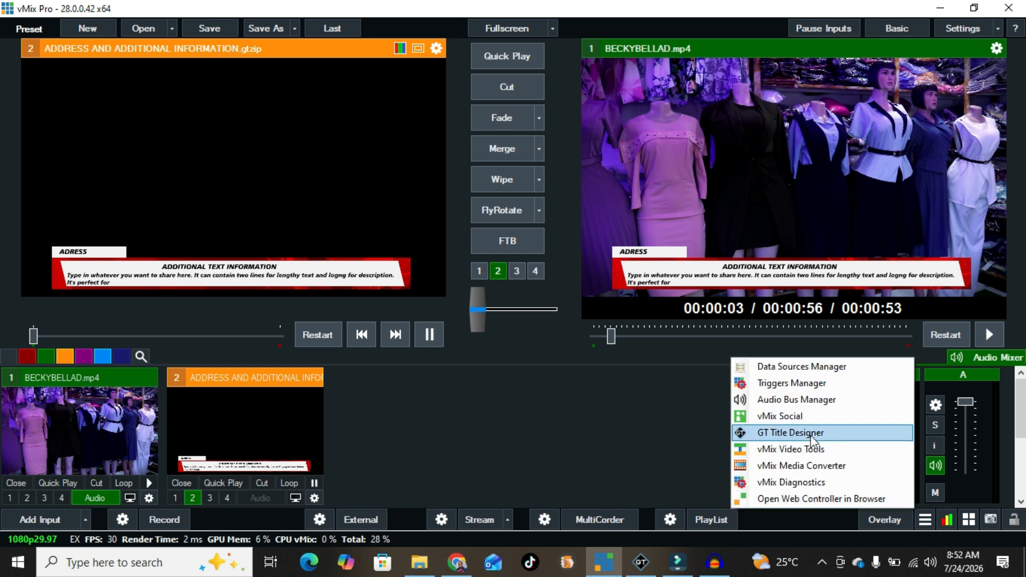
click(829, 436)
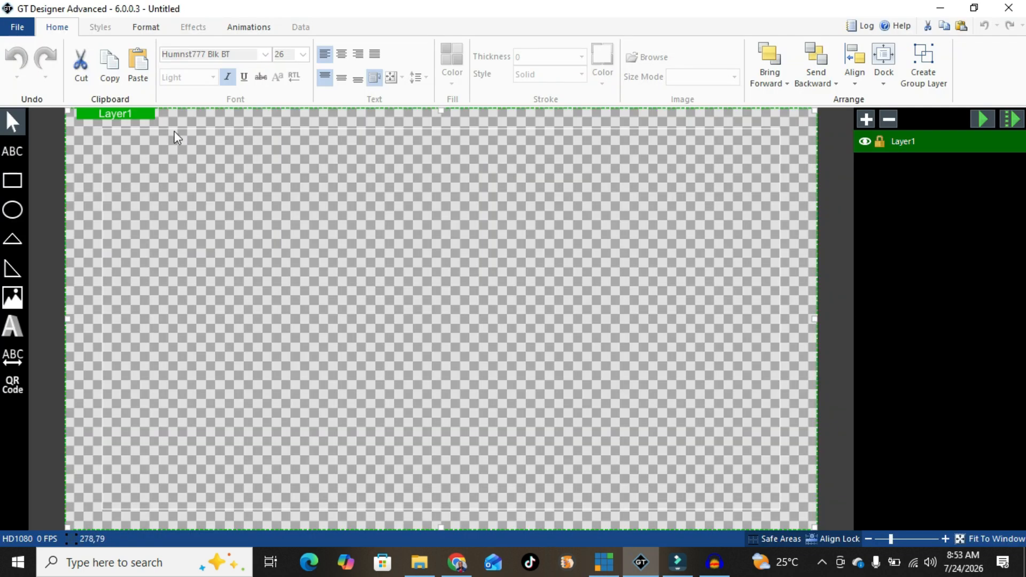
Open the title file ADDRESS AND ADDITIONAL INFORMATION.gtzip from the TITLES folder in STREAMING ASSETS
click(17, 27)
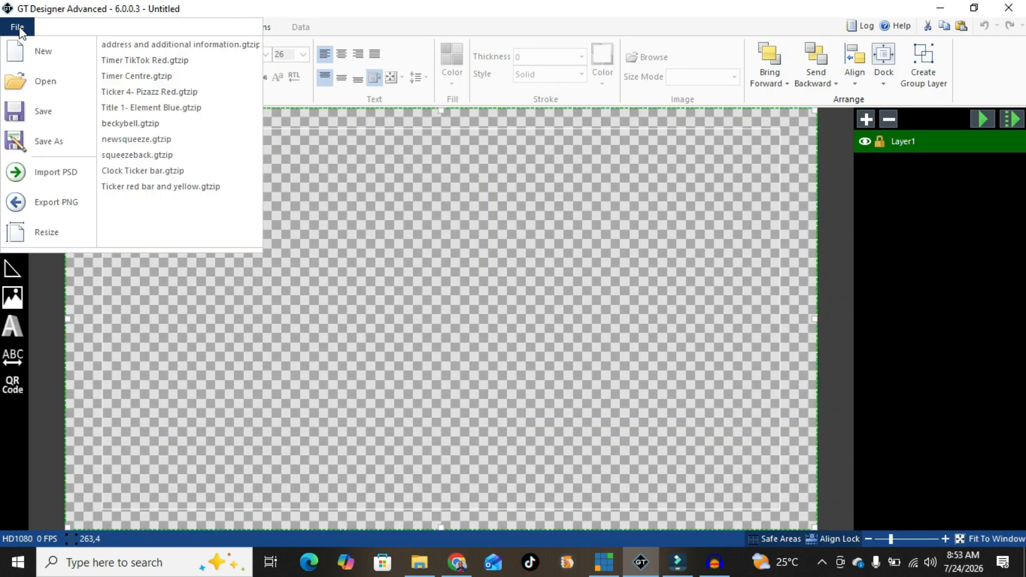
click(37, 87)
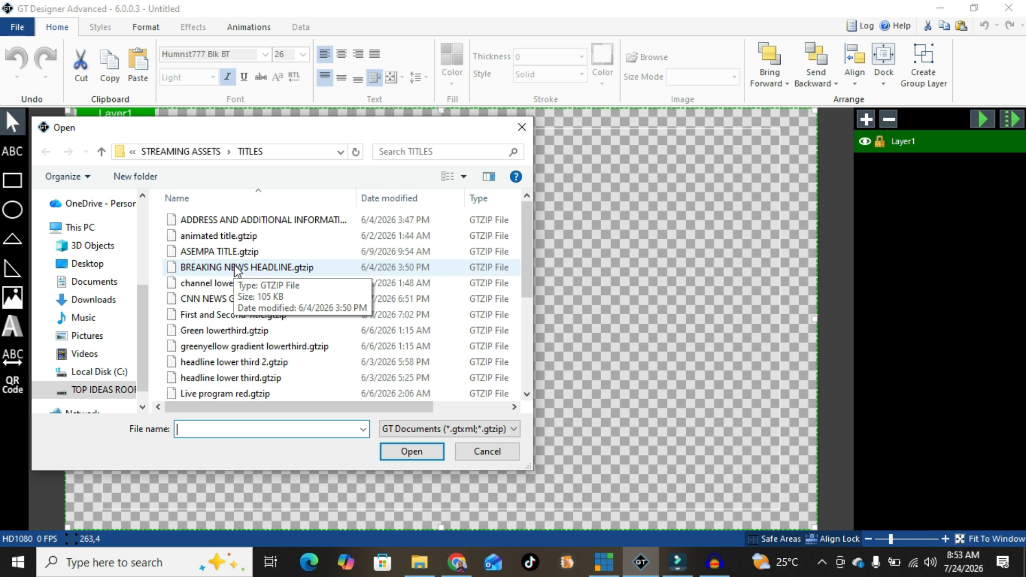
click(101, 151)
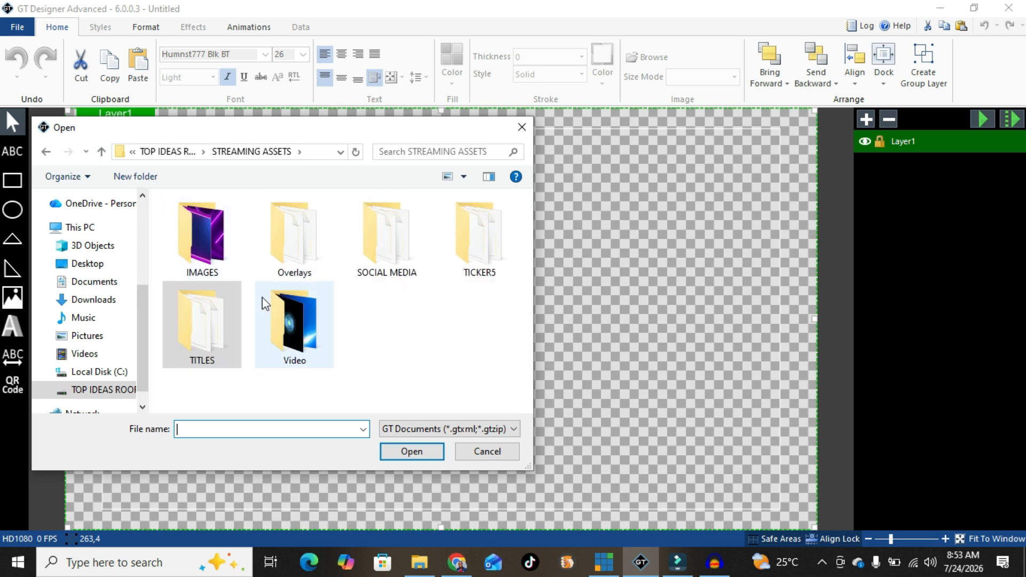
double_click(209, 338)
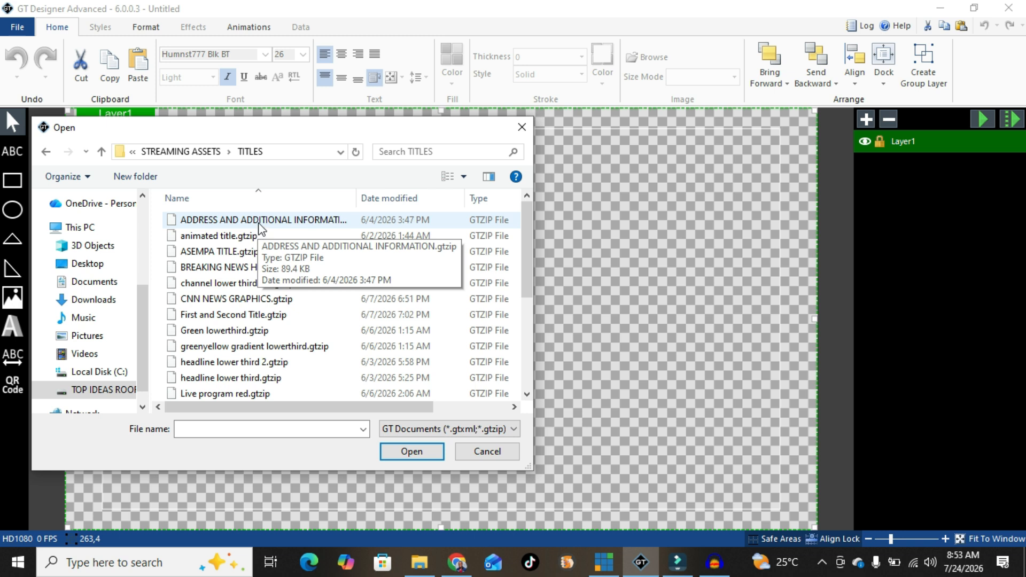
click(261, 222)
click(409, 453)
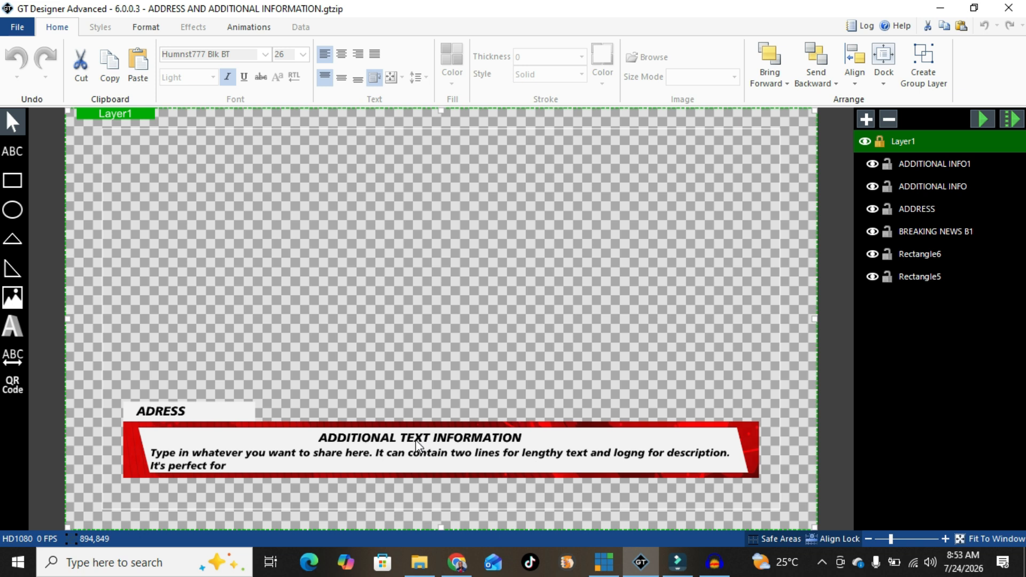
Replace the red picture fill of the wide background bar, Rectangle5, with solid light blue
click(129, 463)
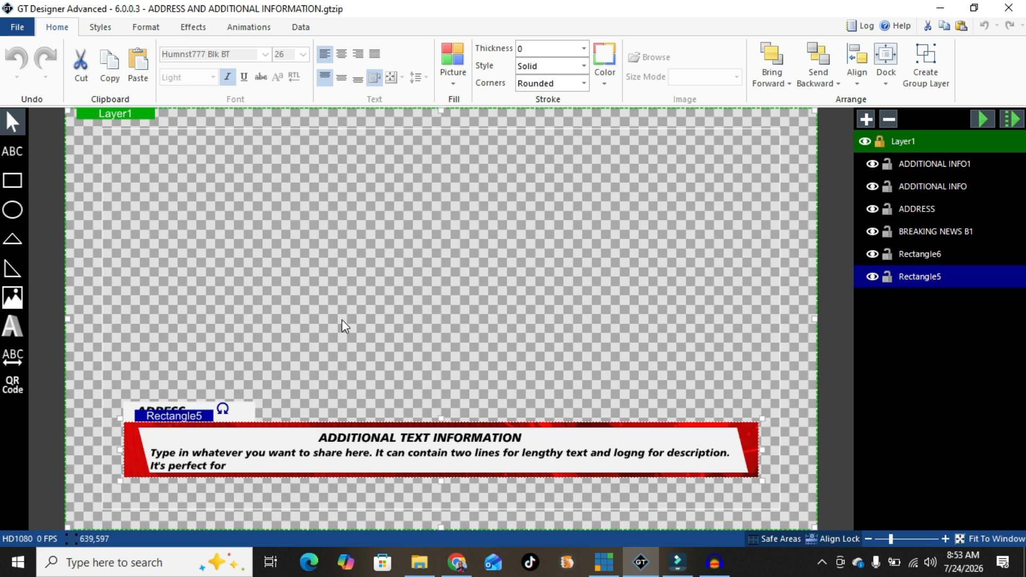
click(454, 58)
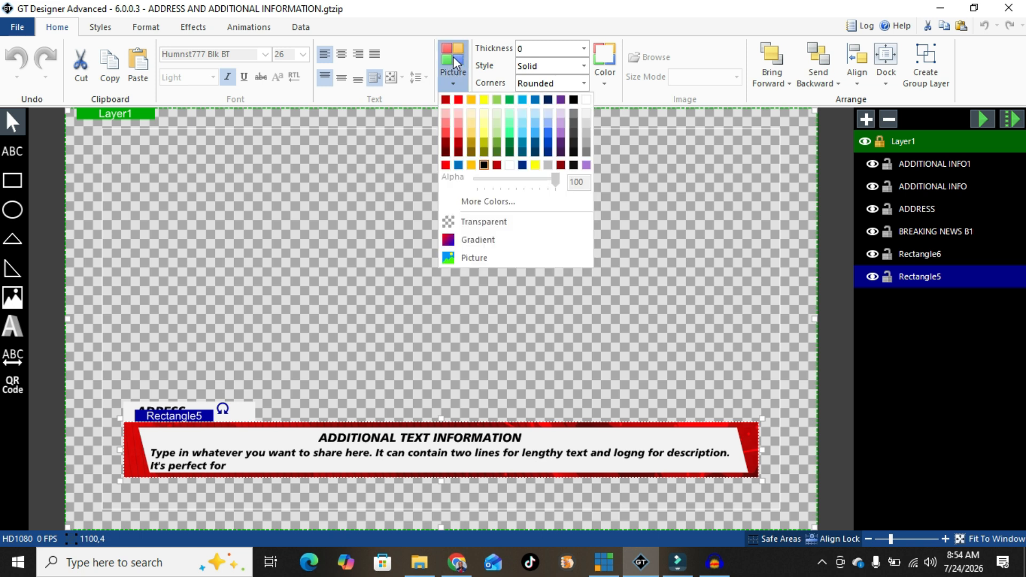
click(524, 102)
click(442, 274)
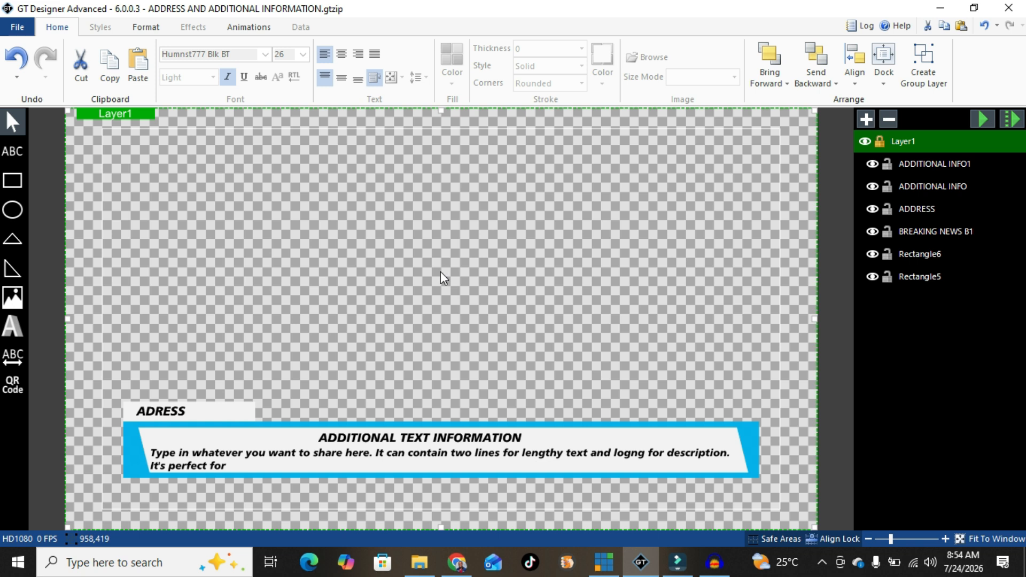
Set the fill color of the ADRESS text to red
click(159, 414)
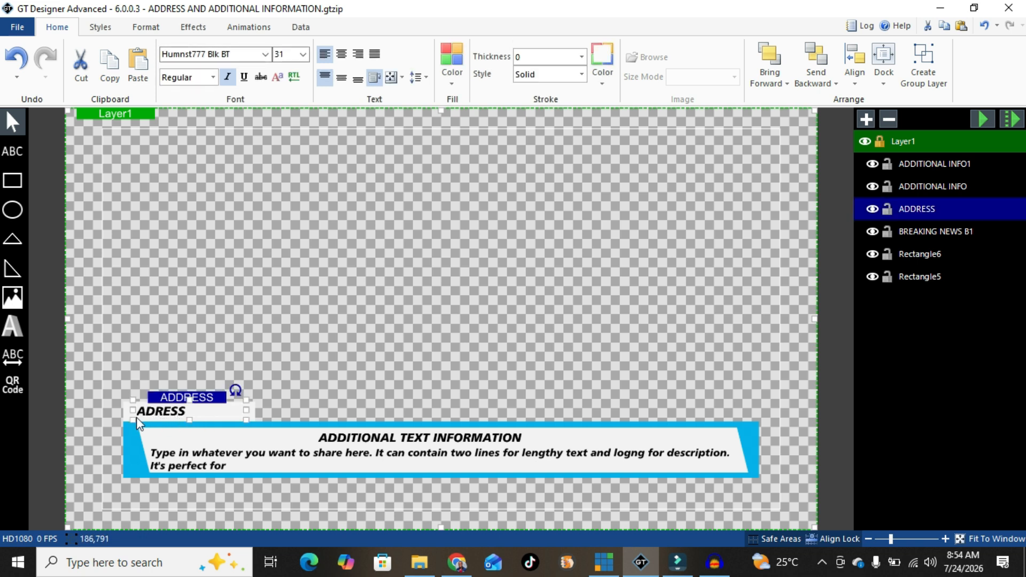
click(452, 69)
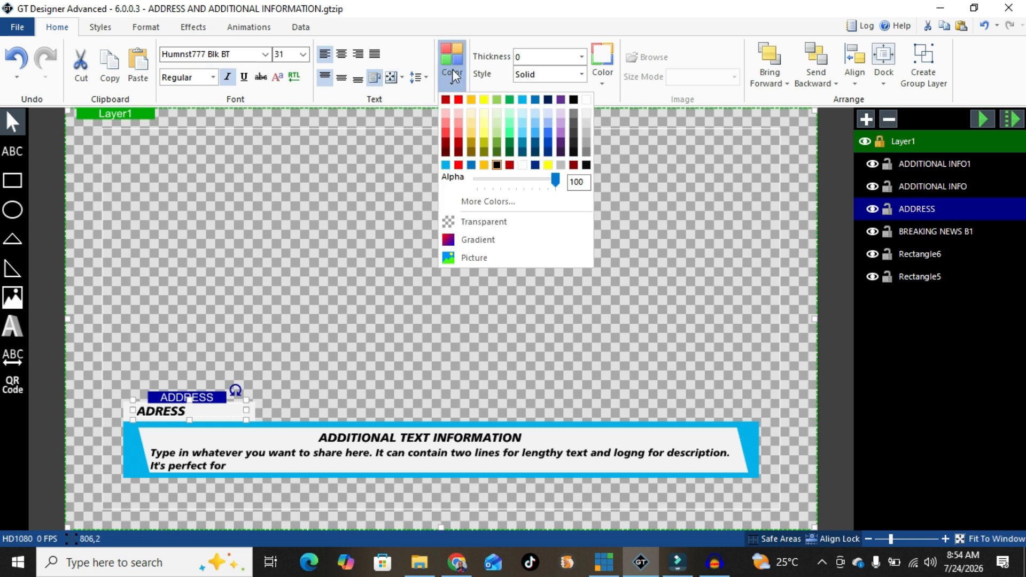
click(459, 100)
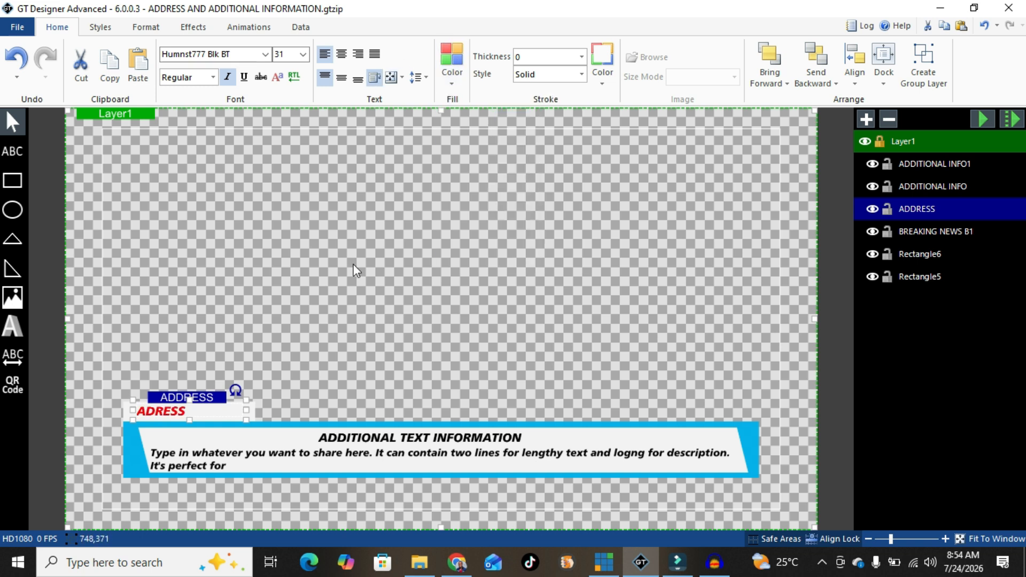
click(322, 317)
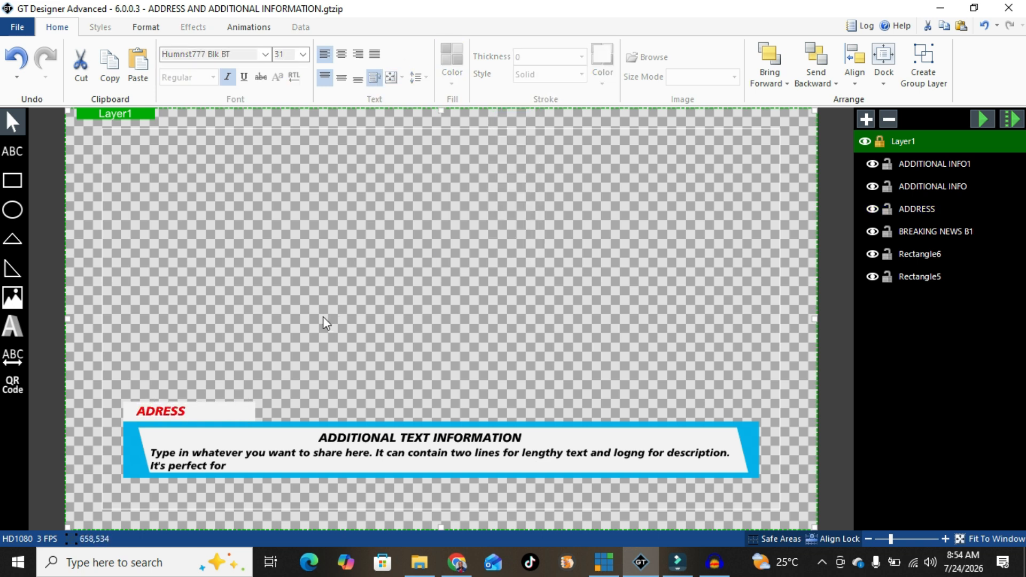
Set the fill color of the ADDITIONAL TEXT INFORMATION heading to red
click(344, 439)
click(452, 64)
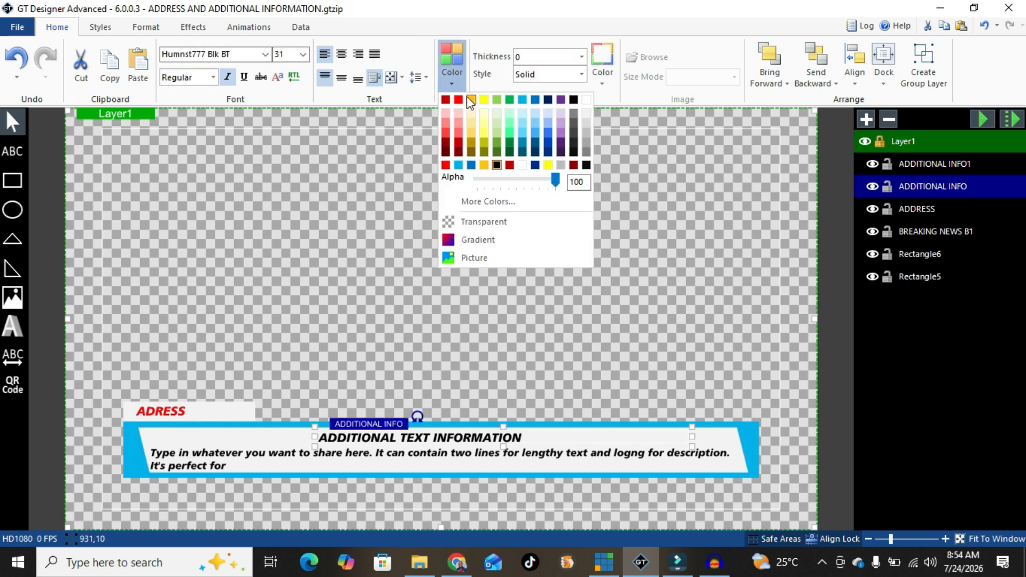
click(458, 100)
click(386, 226)
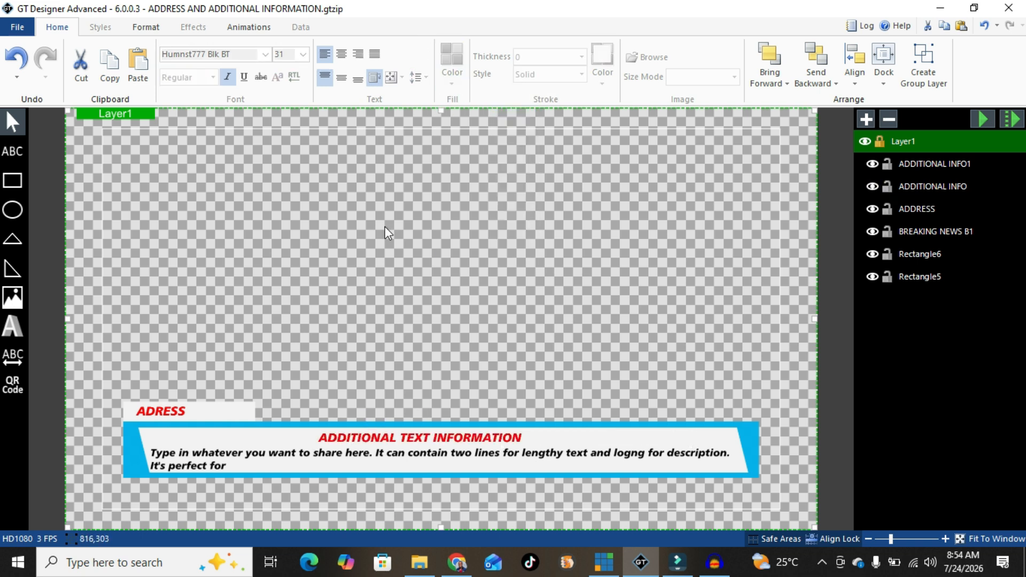
Change the fill color of the ADRESS text to light blue
click(160, 415)
click(453, 70)
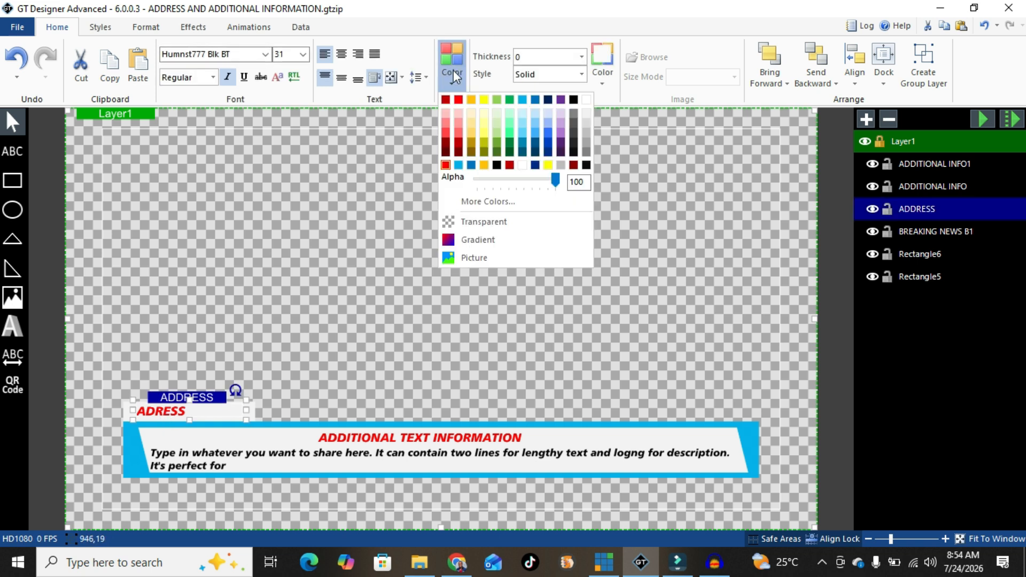
click(521, 101)
click(350, 341)
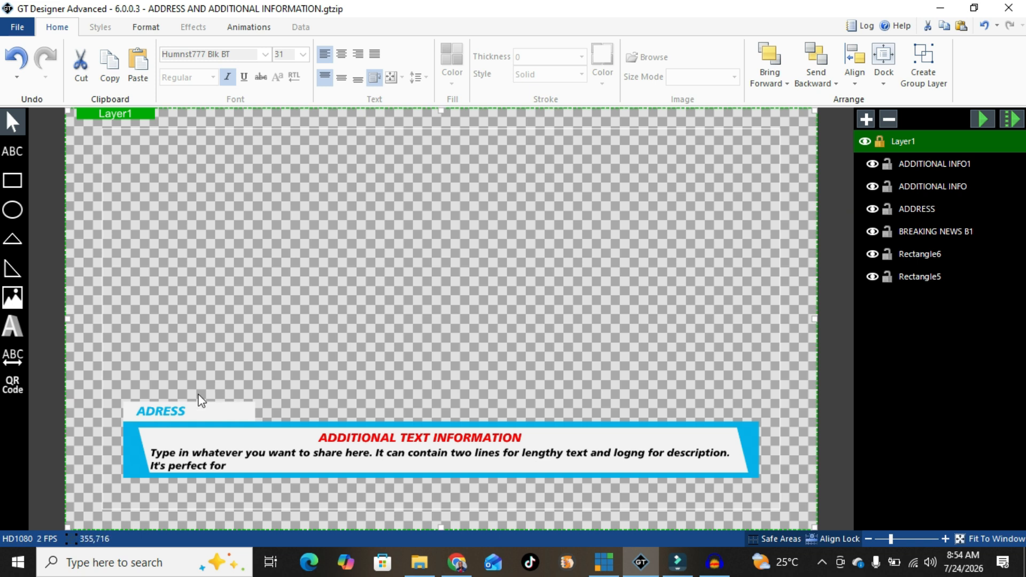
Try a dark blue fill on the ADRESS text and undo its blue color changes
click(176, 411)
click(458, 55)
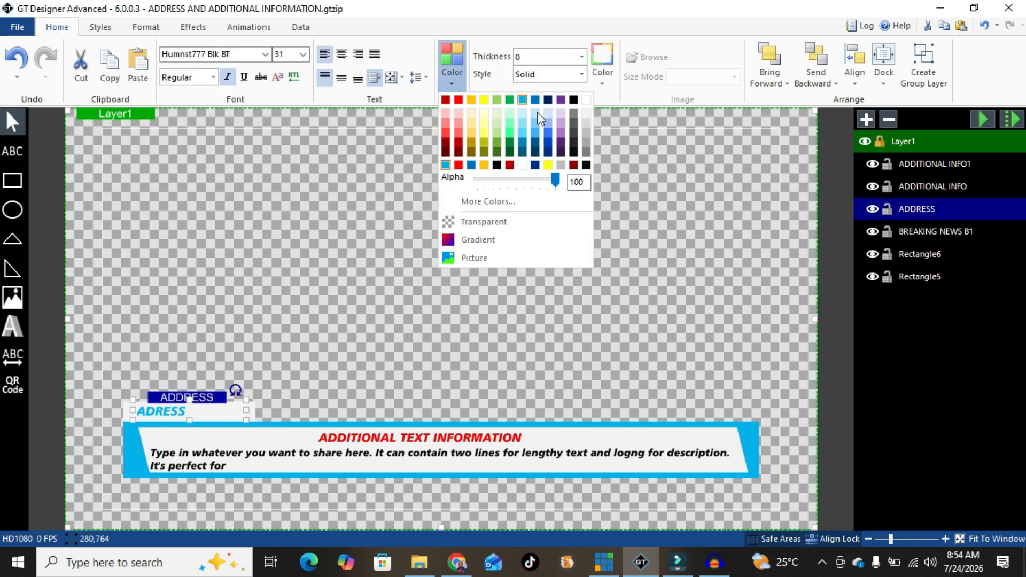
click(559, 100)
click(331, 271)
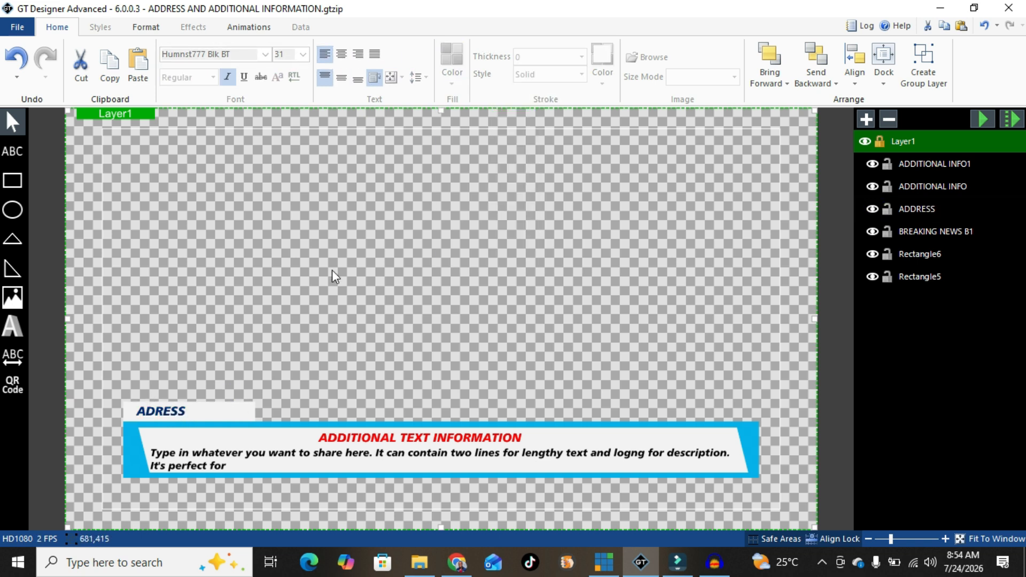
key(ctrl+z)
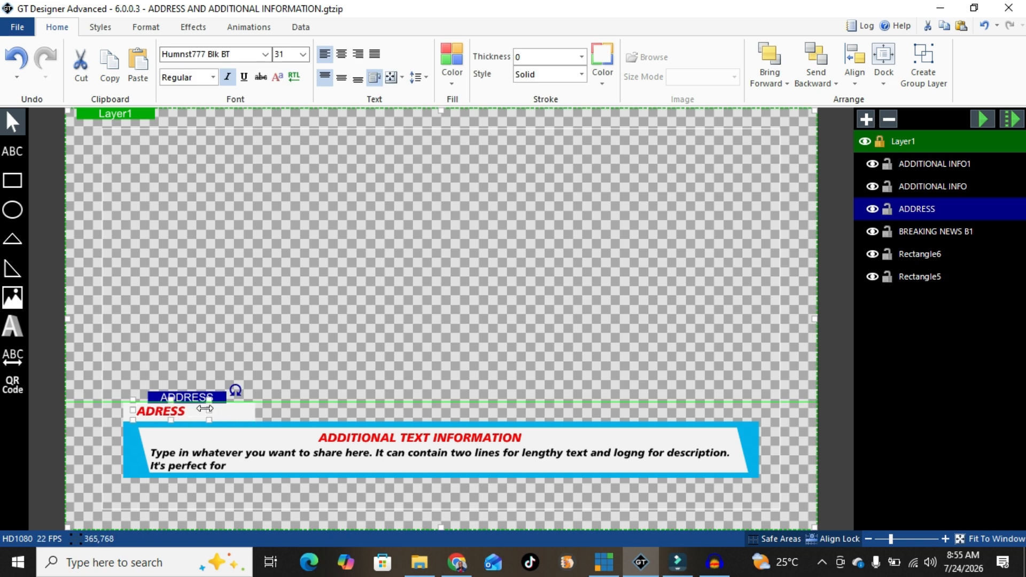
click(235, 329)
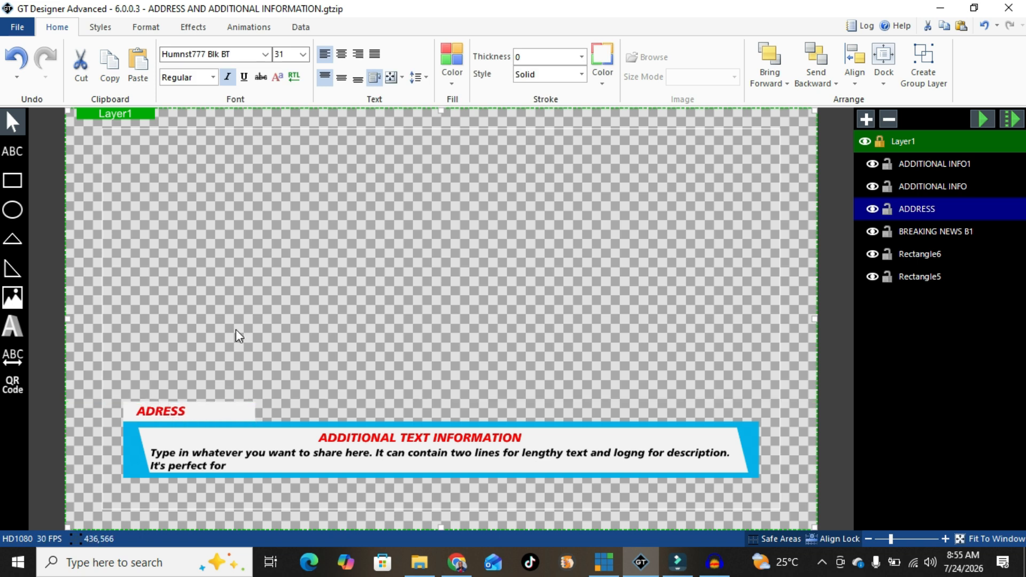
Fill the box behind the ADRESS text, BREAKING NEWS B1, with light blue
click(242, 414)
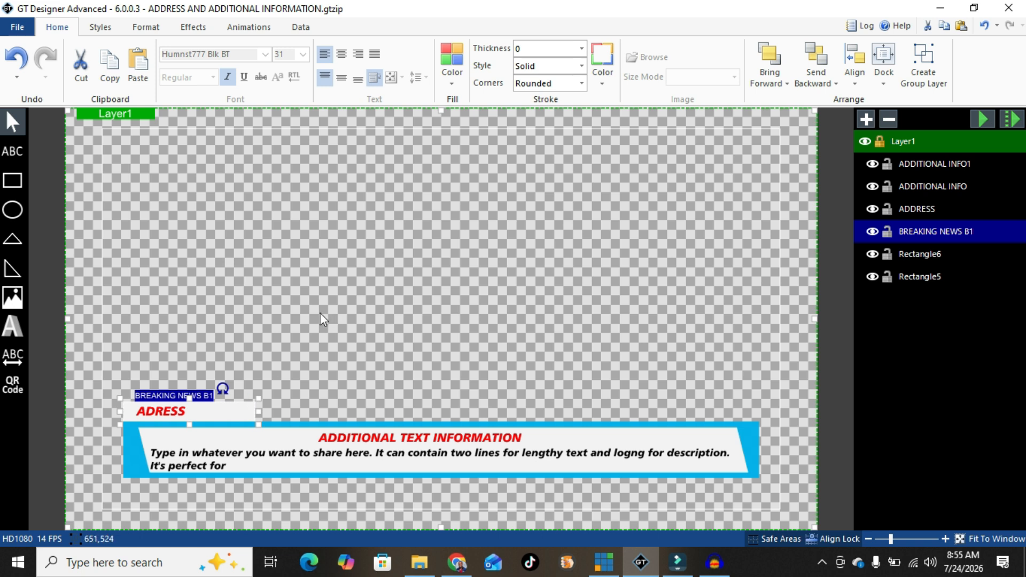
click(447, 76)
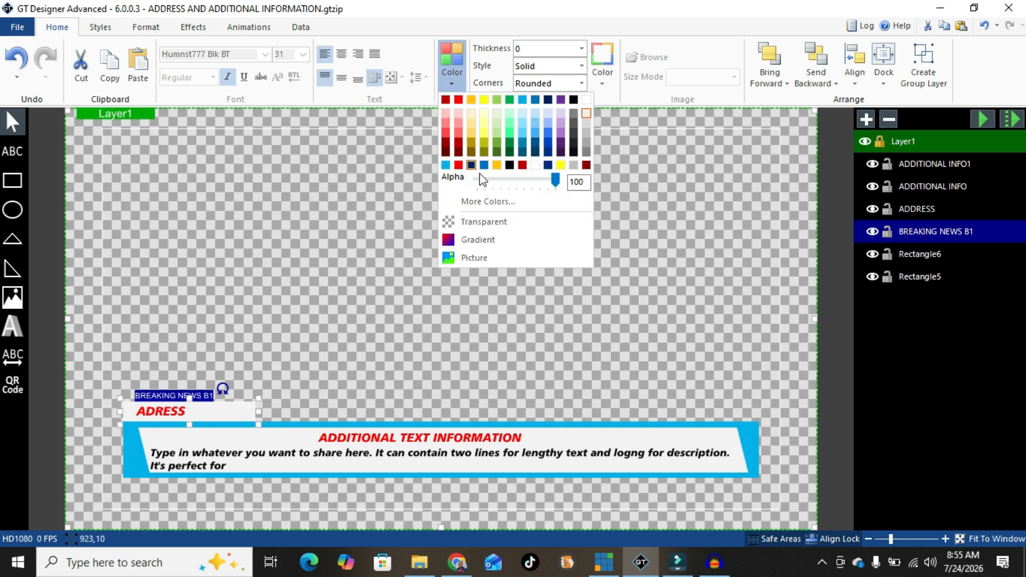
click(521, 104)
click(424, 236)
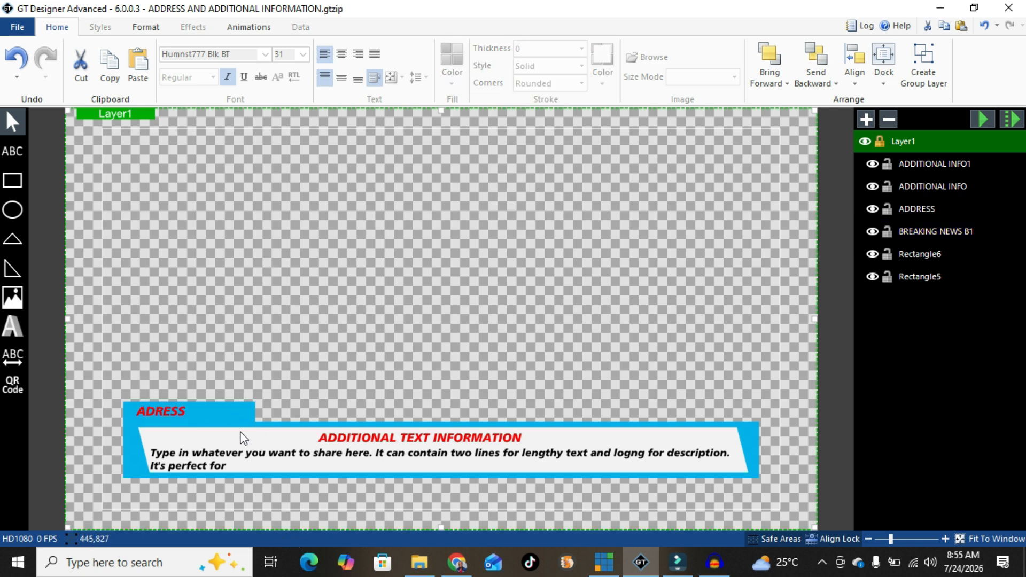
Try a white fill on the ADRESS text and undo it together with the light blue fill of the box behind it
click(220, 411)
click(167, 418)
click(455, 55)
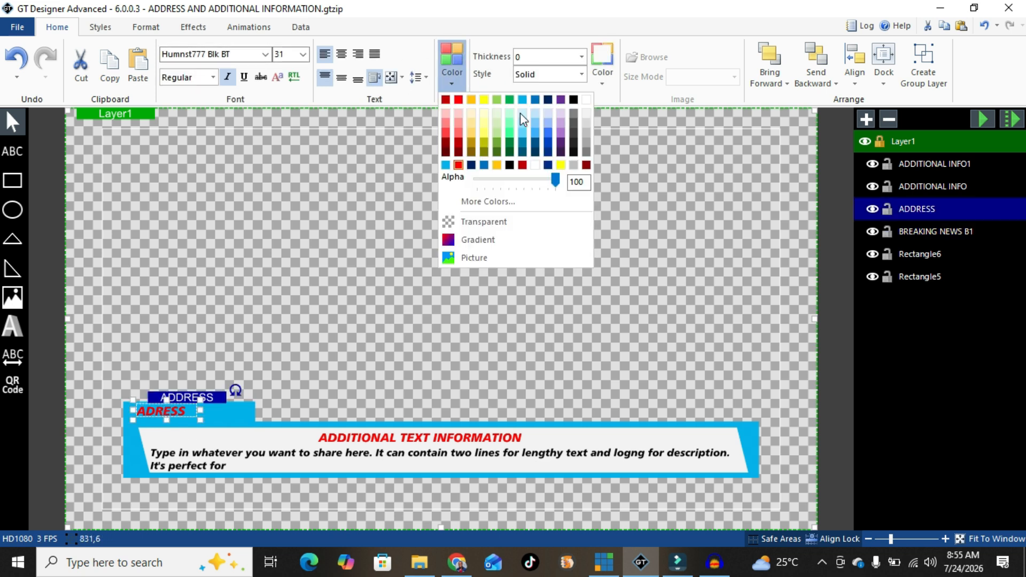
click(583, 100)
click(384, 237)
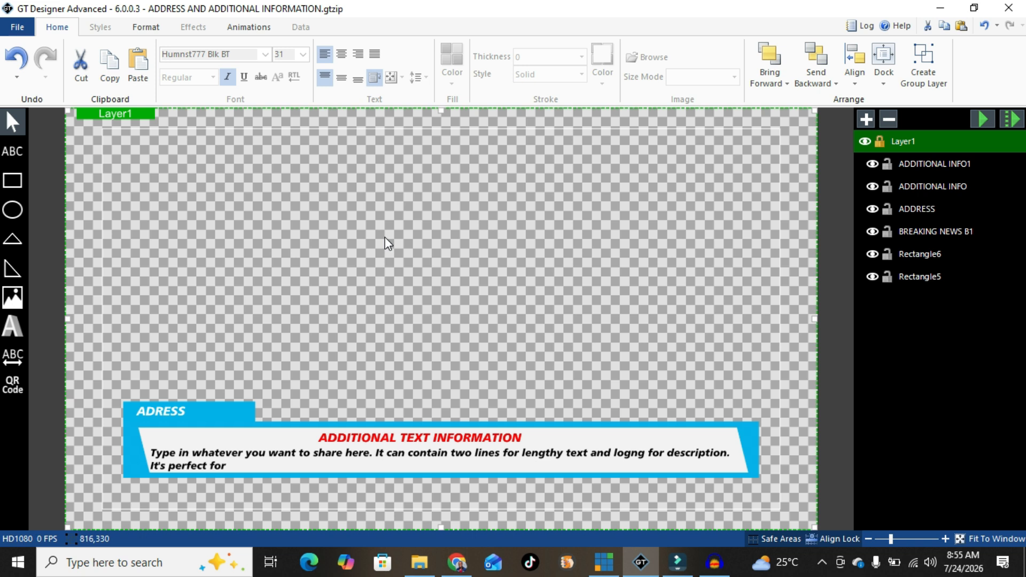
key(ctrl+z)
key(ctrl+z)
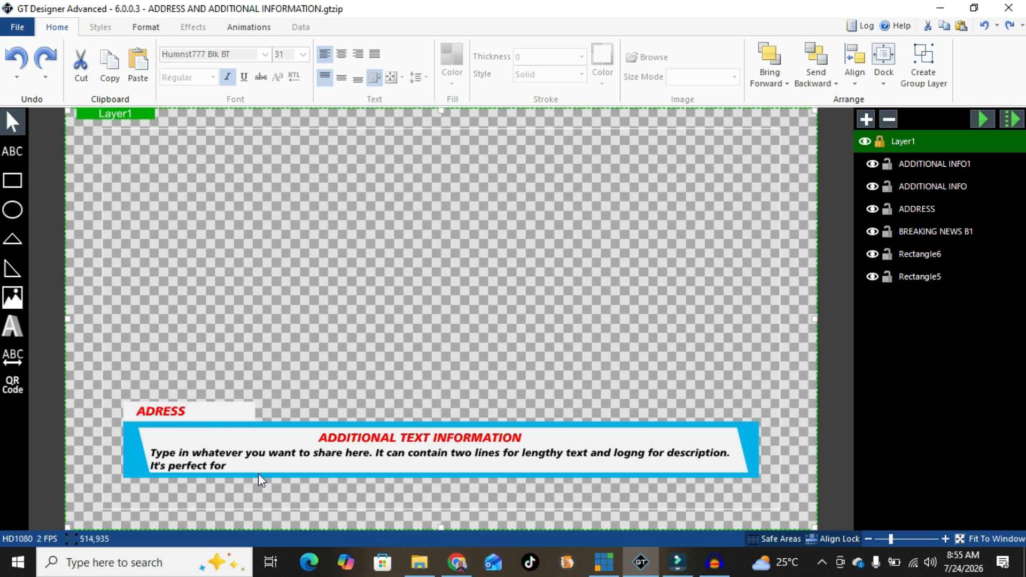
Set the fill color of the ADRESS text to black
click(156, 419)
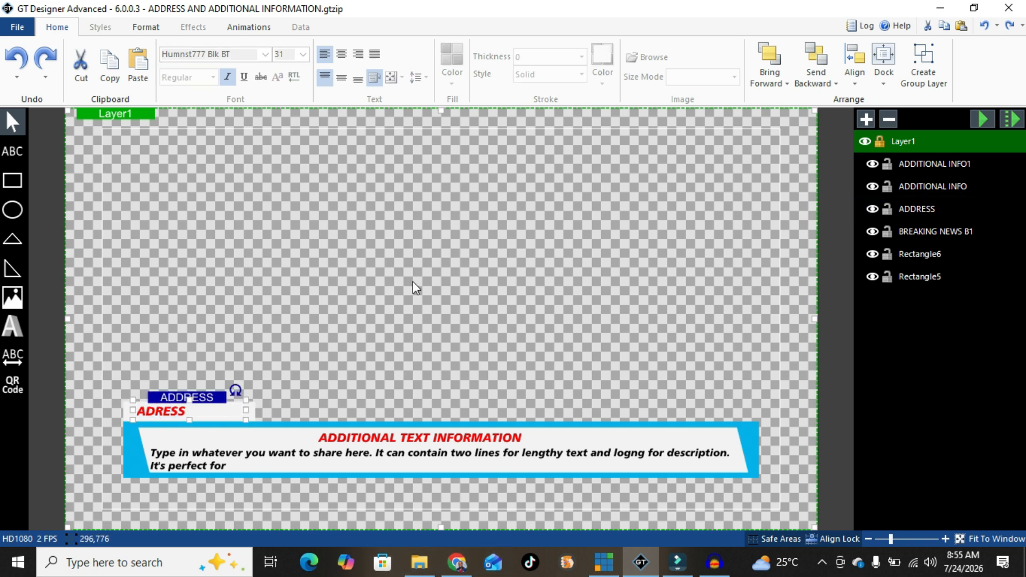
click(448, 57)
click(461, 166)
click(321, 326)
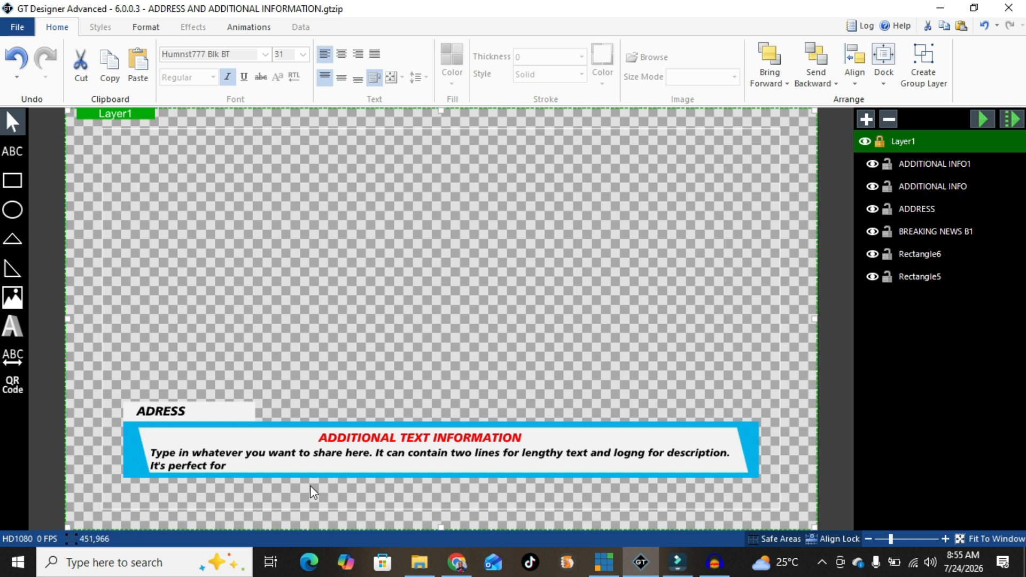
Fill the inner panel behind the additional information text, Rectangle6, with dark blue
click(738, 442)
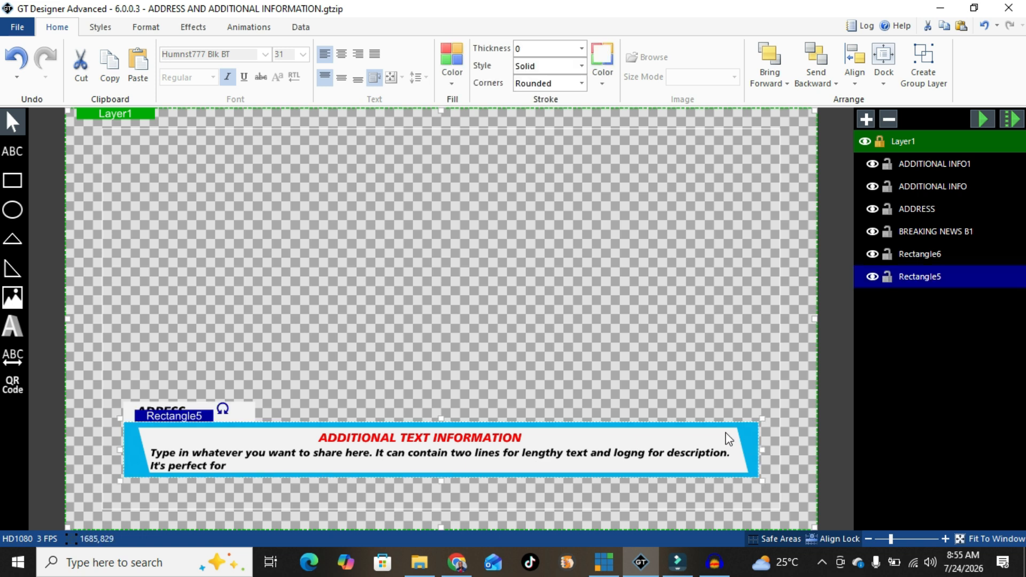
click(725, 435)
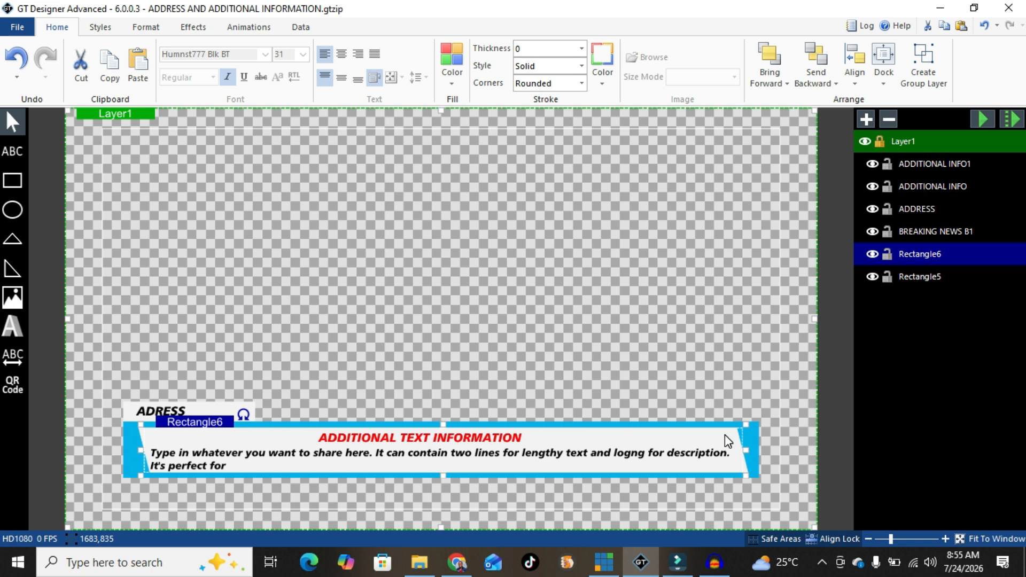
click(641, 321)
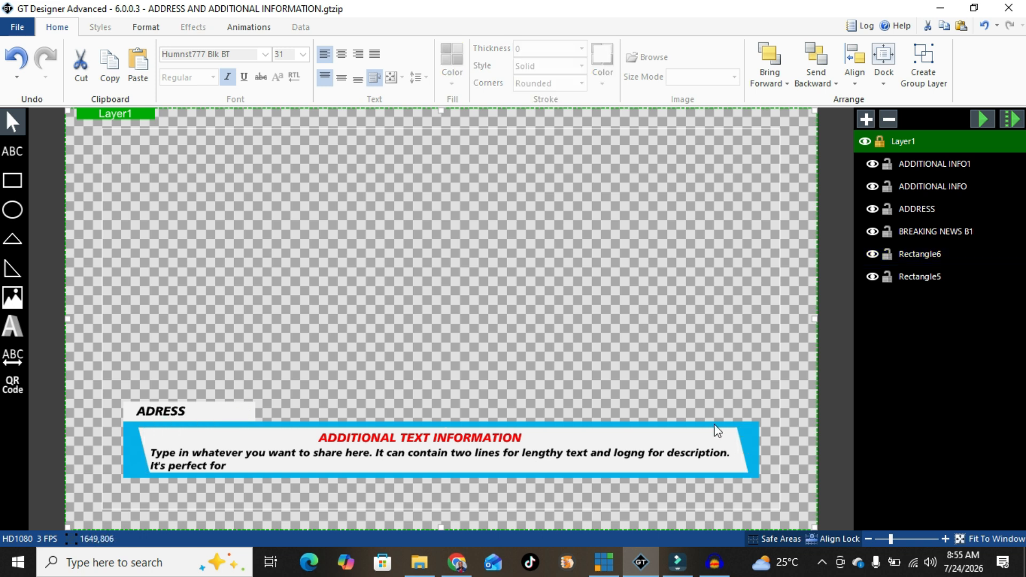
click(452, 59)
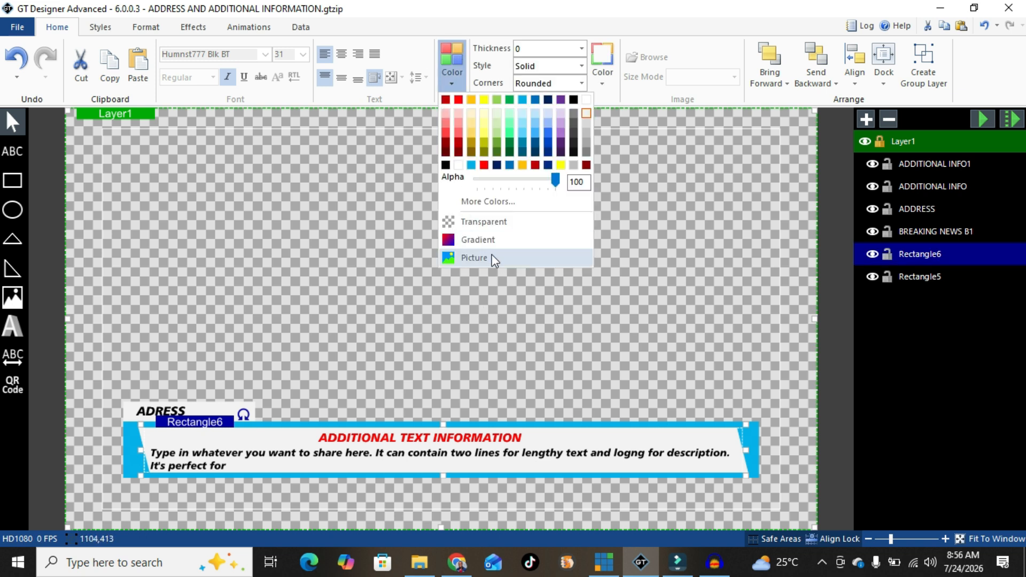
click(499, 166)
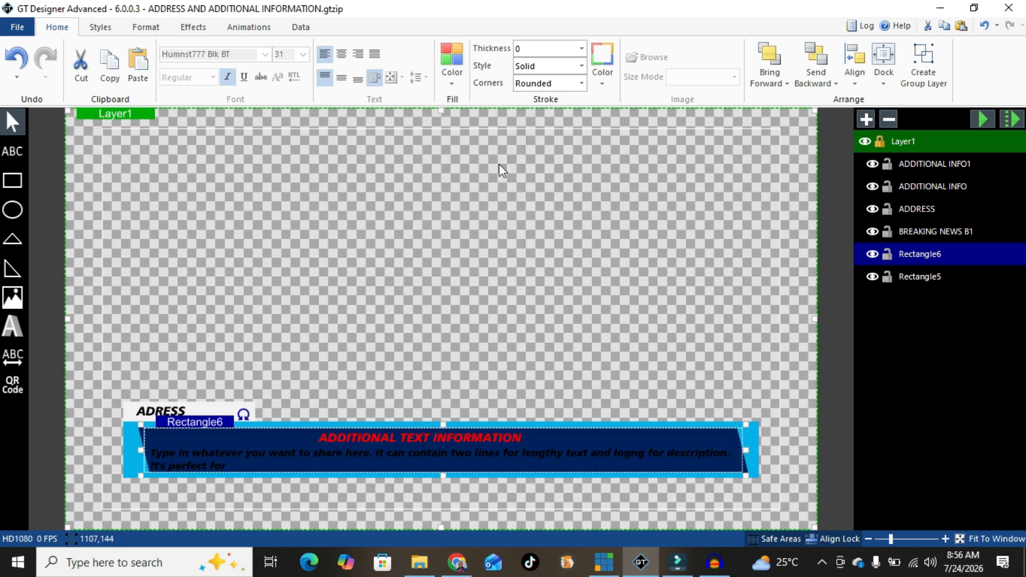
click(498, 187)
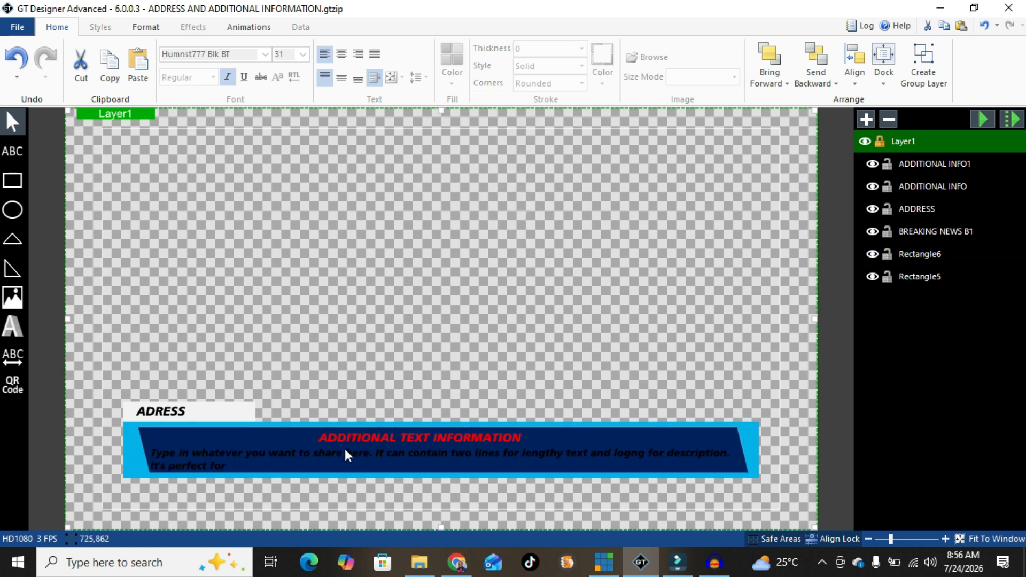
Set the fill color of the two-line description text, ADDITIONAL INFO1, to white
click(197, 454)
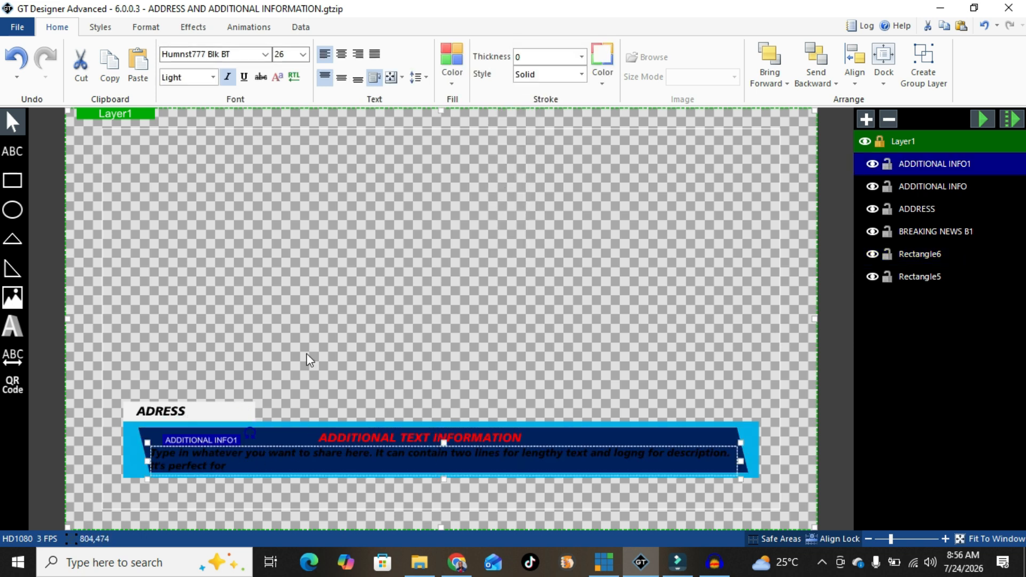
click(289, 400)
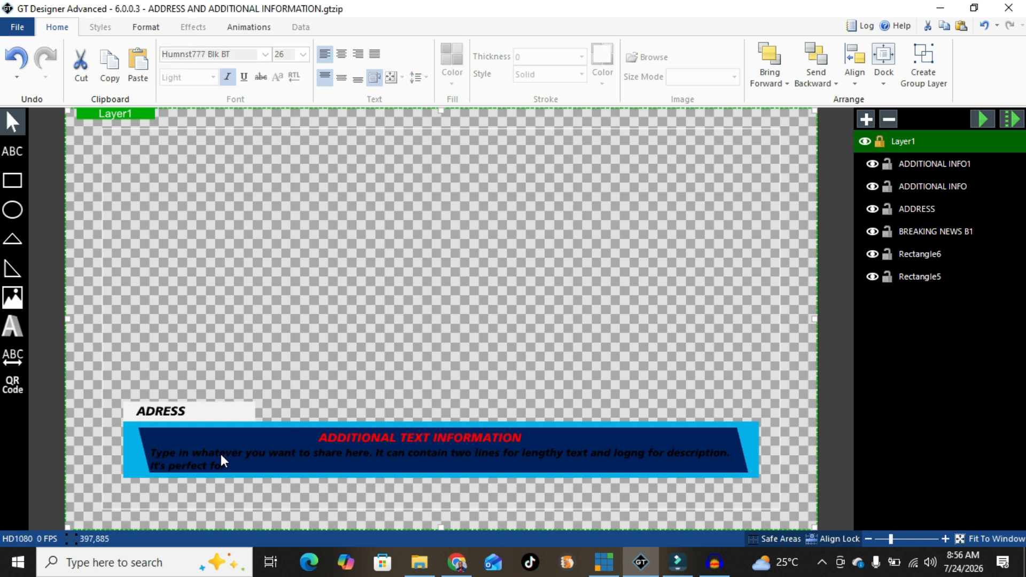
click(201, 459)
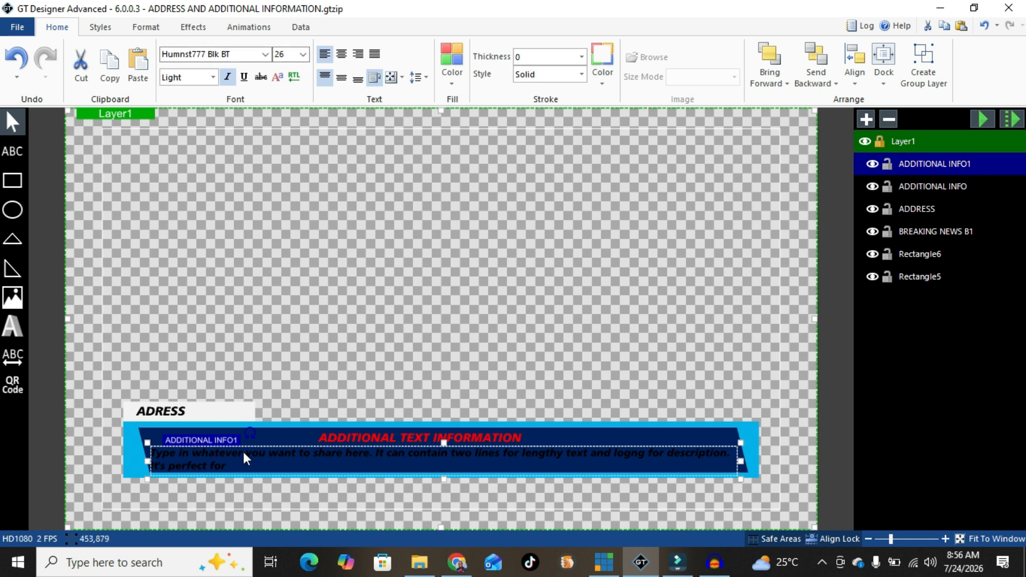
click(445, 72)
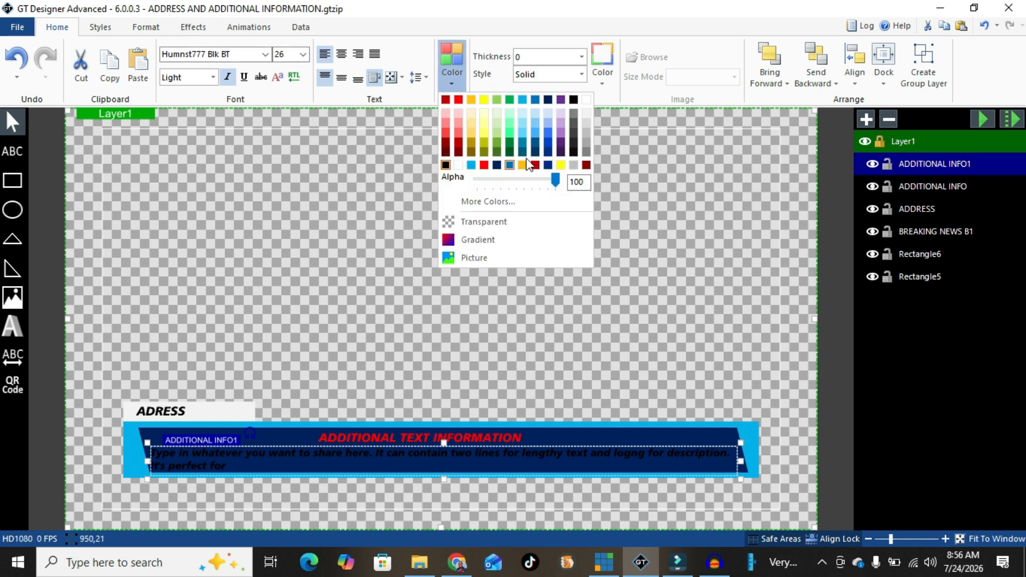
click(586, 101)
click(324, 266)
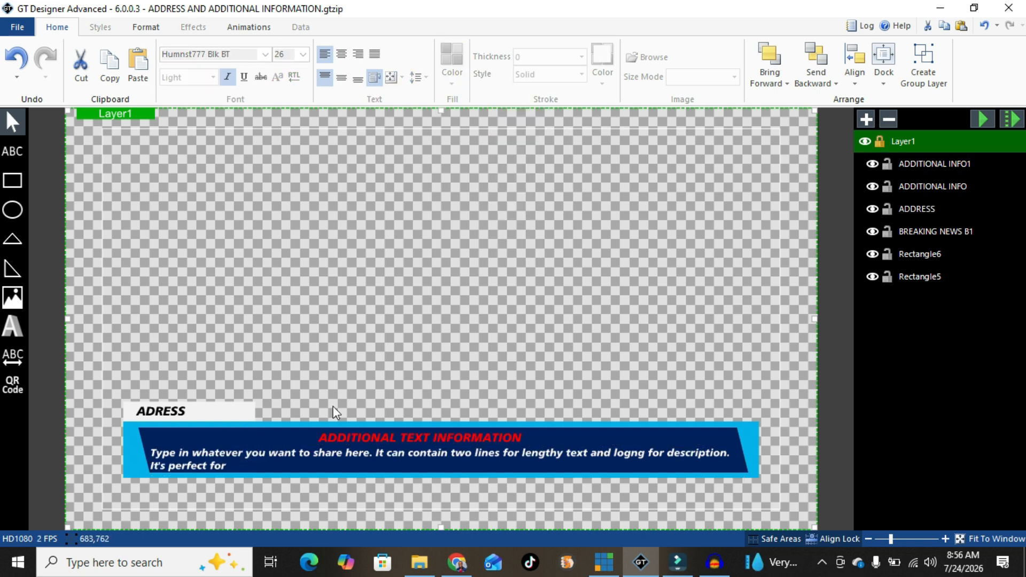
Set the fill color of the ADDITIONAL TEXT INFORMATION heading to white
click(438, 441)
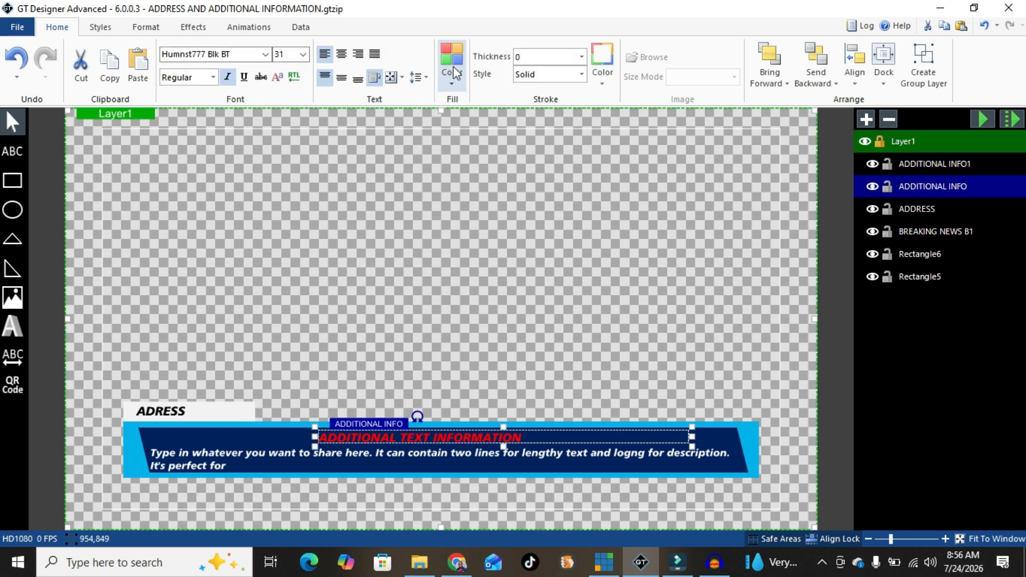
click(459, 86)
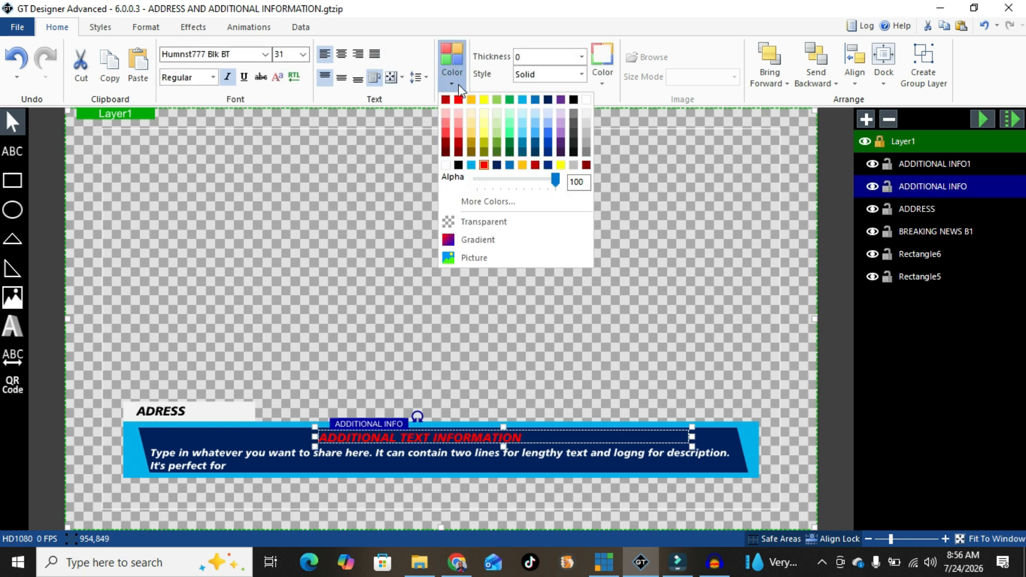
click(586, 99)
click(507, 205)
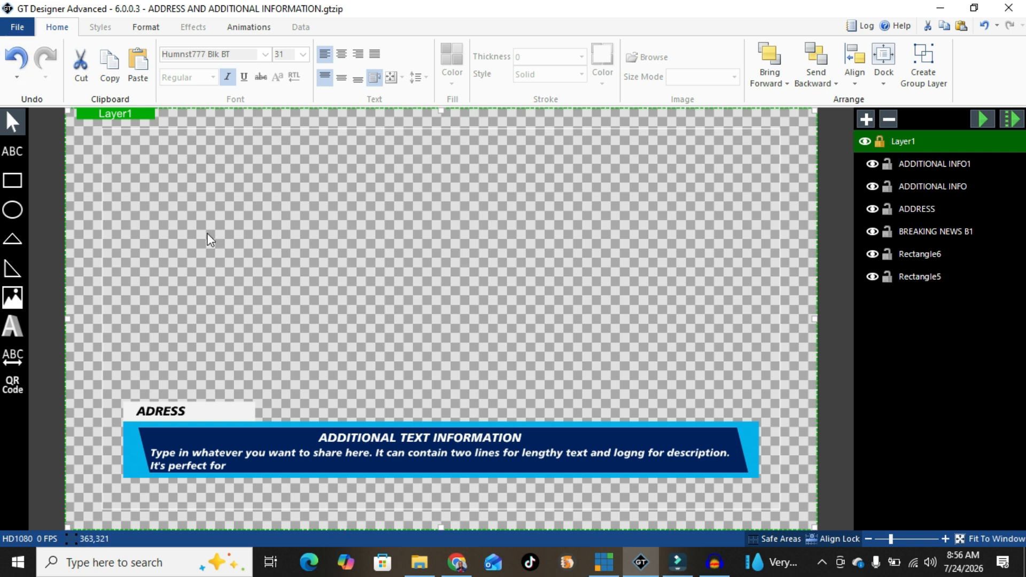
Save the recolored title as a new file named "new address lowerthird" on the Desktop
click(17, 30)
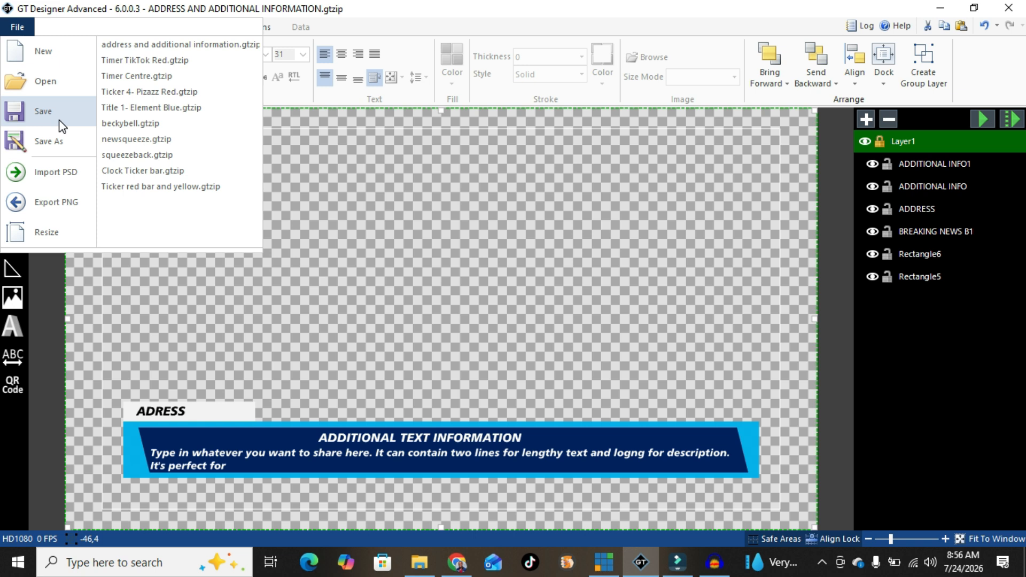
click(45, 154)
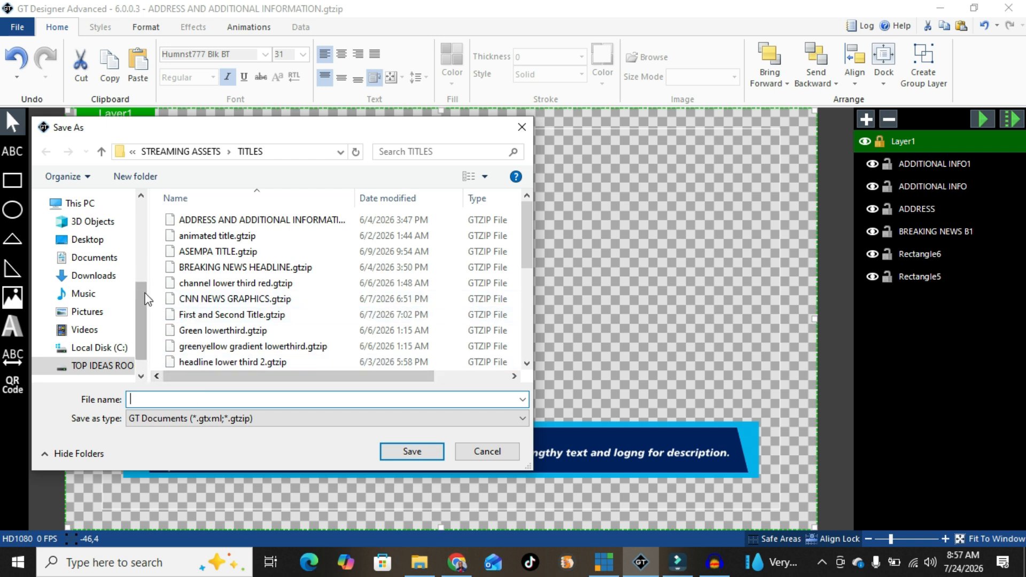
drag(216, 128, 411, 94)
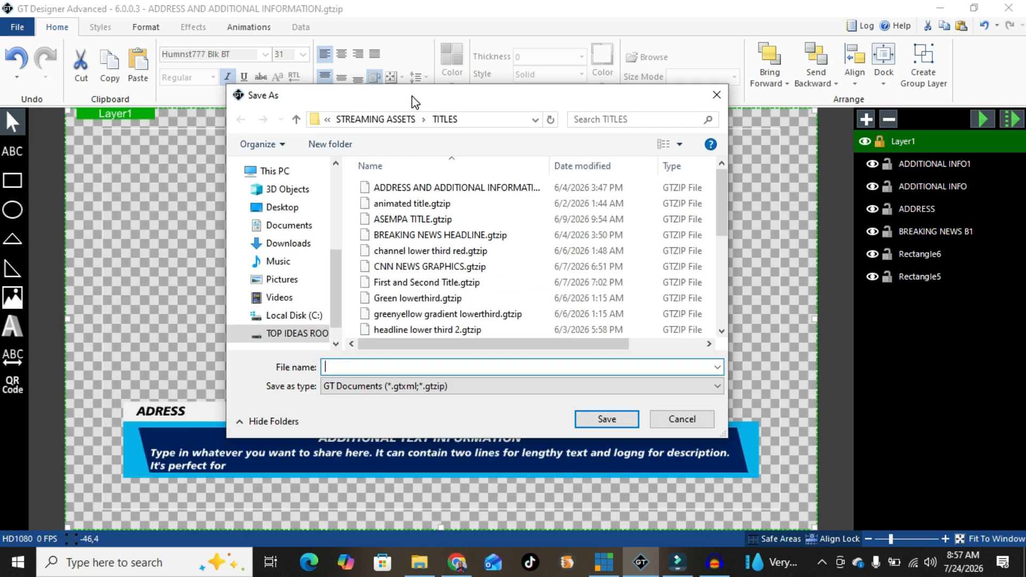
click(299, 210)
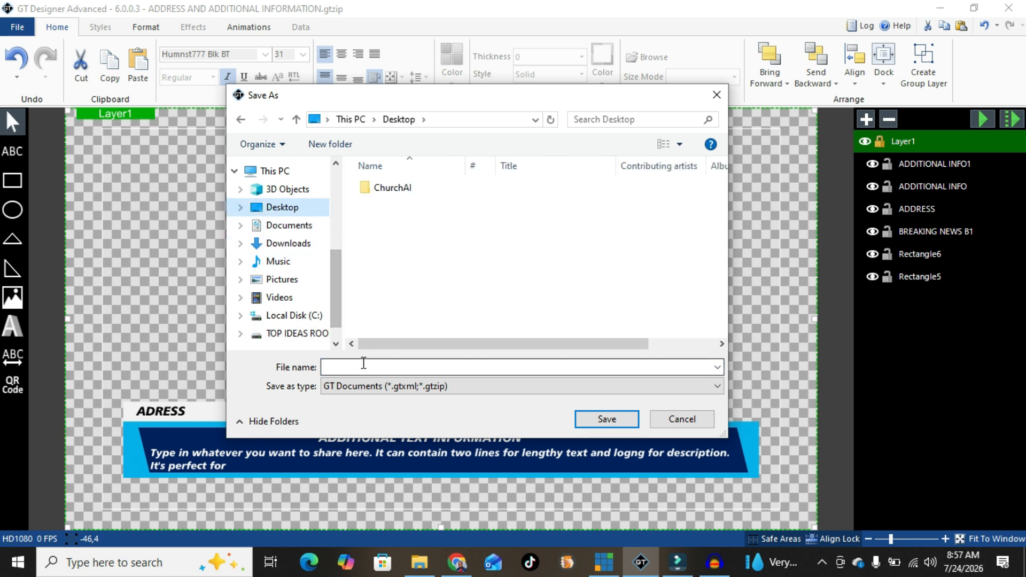
text(new)
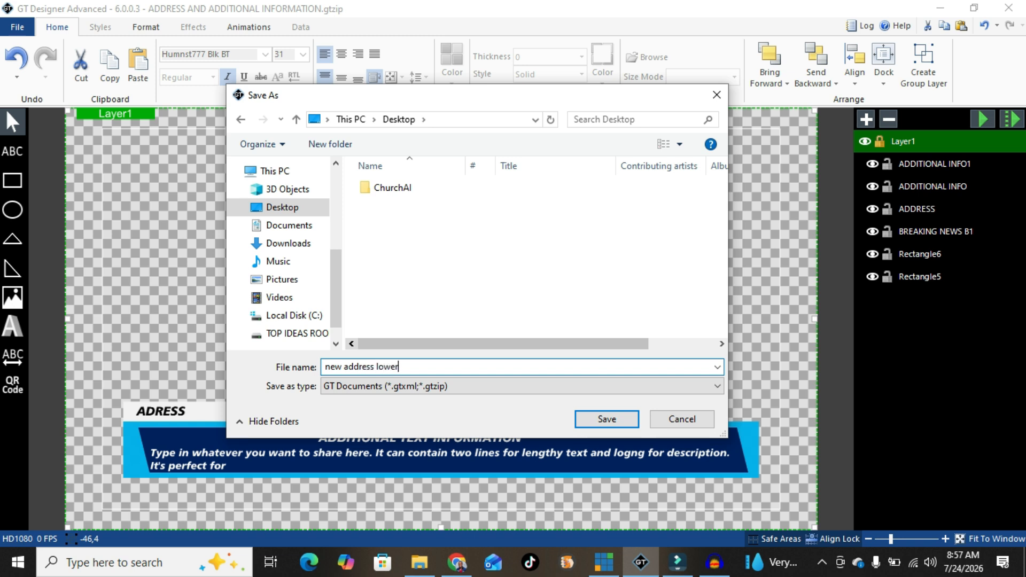
text(address lowerthird)
key(Return)
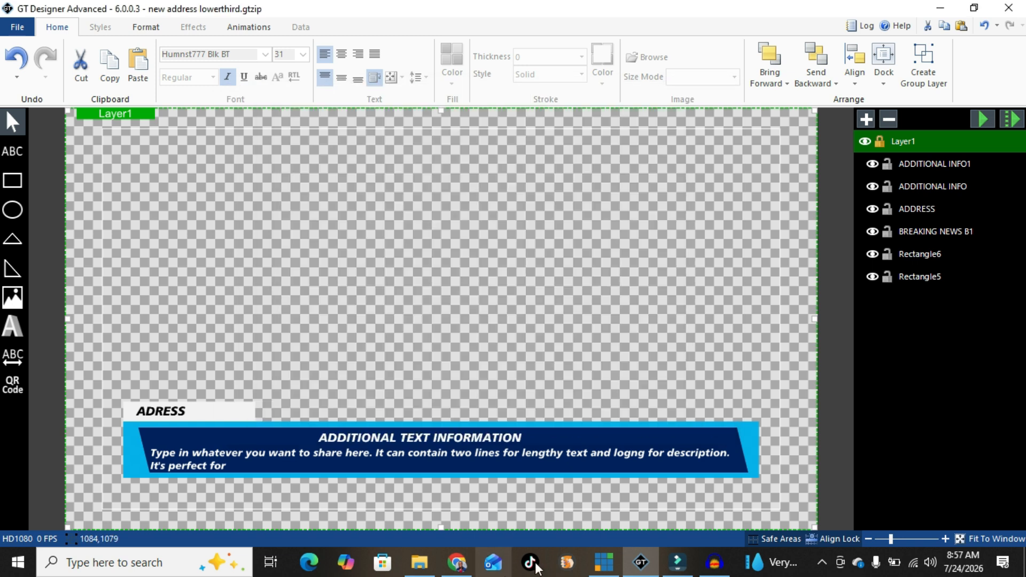
Switch to vMix and add the title file new address lowerthird.gtzip from the Desktop as a new input
click(603, 563)
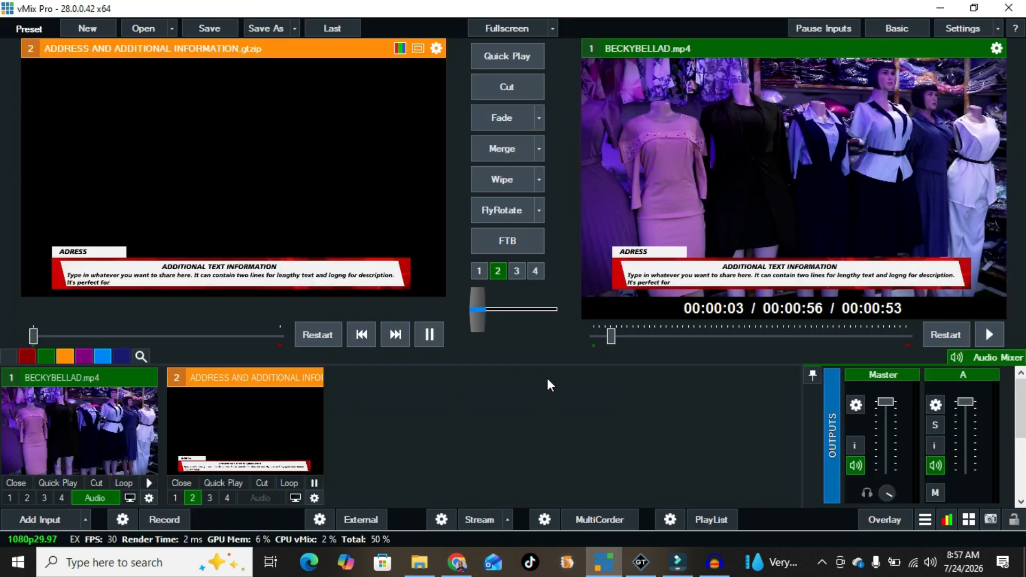
click(44, 518)
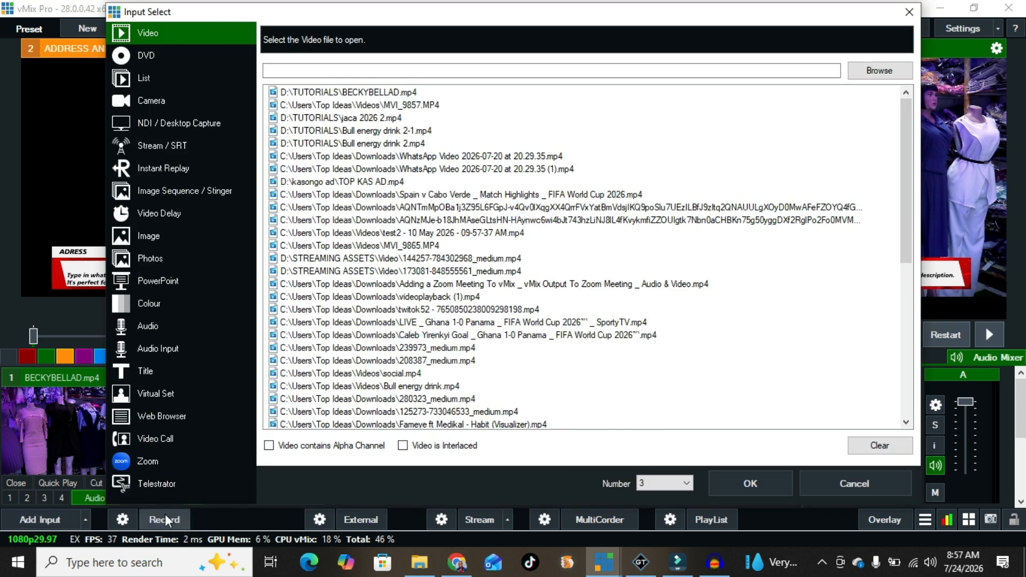
click(152, 371)
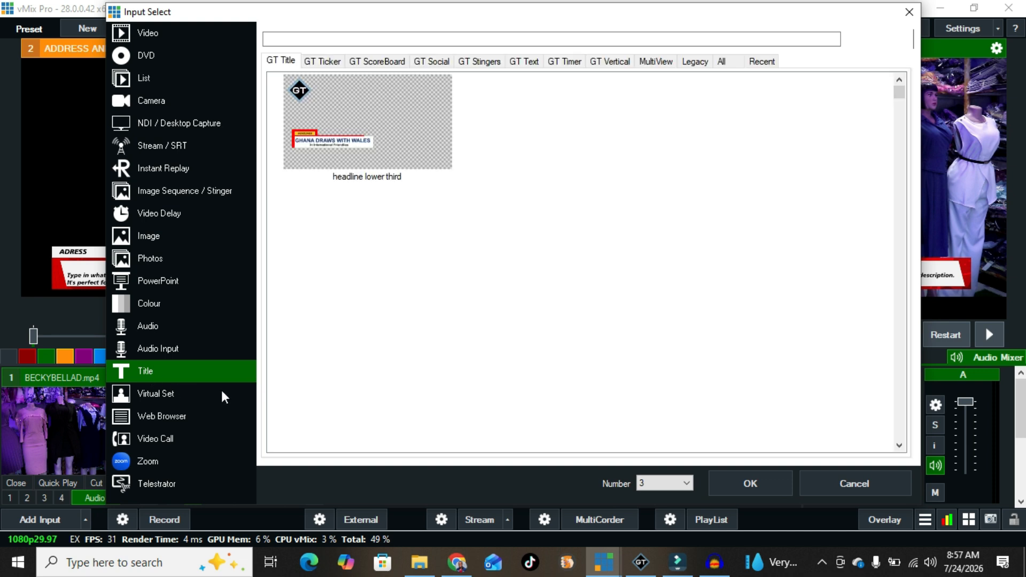
click(891, 43)
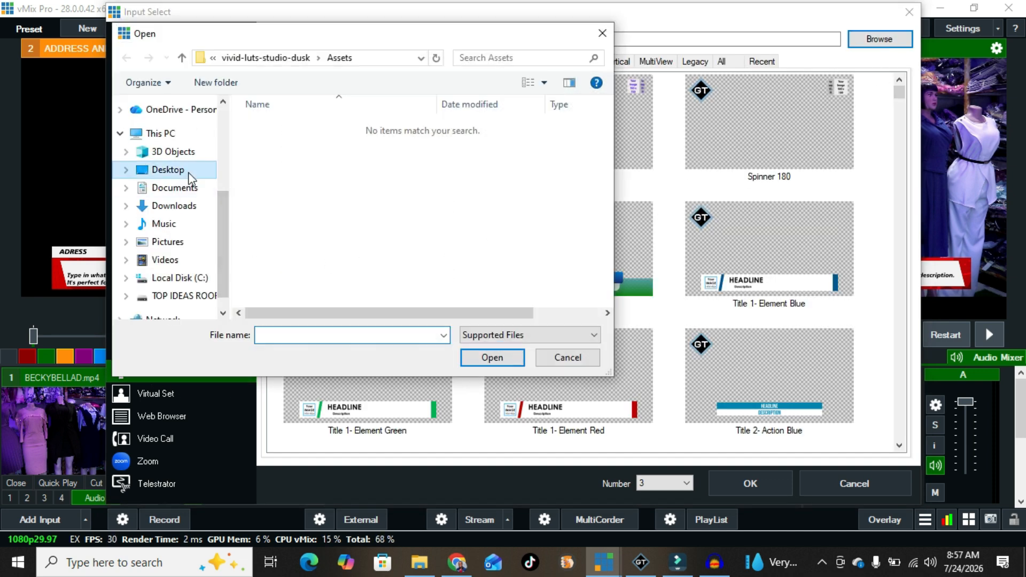
click(188, 172)
click(290, 145)
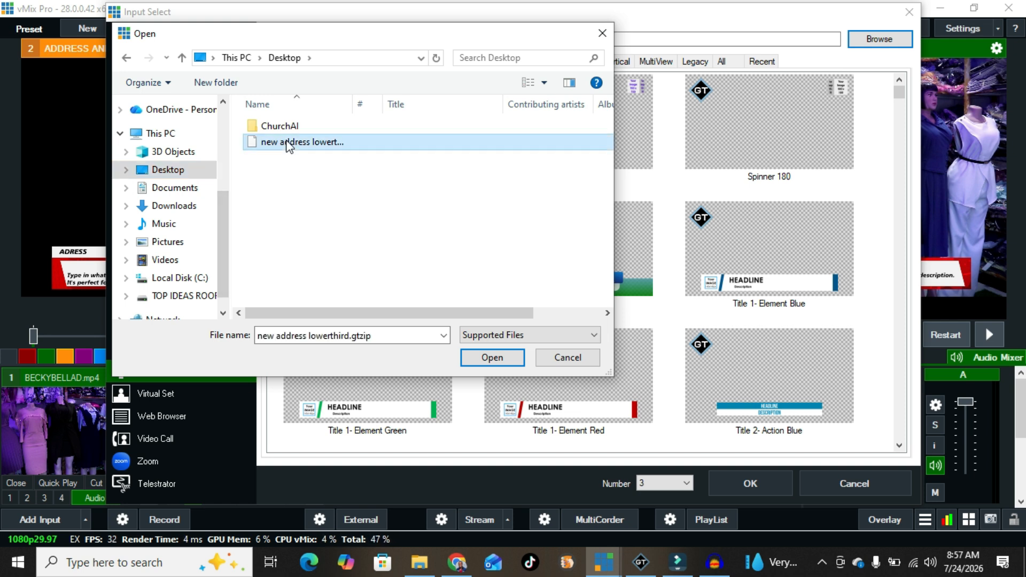
click(488, 357)
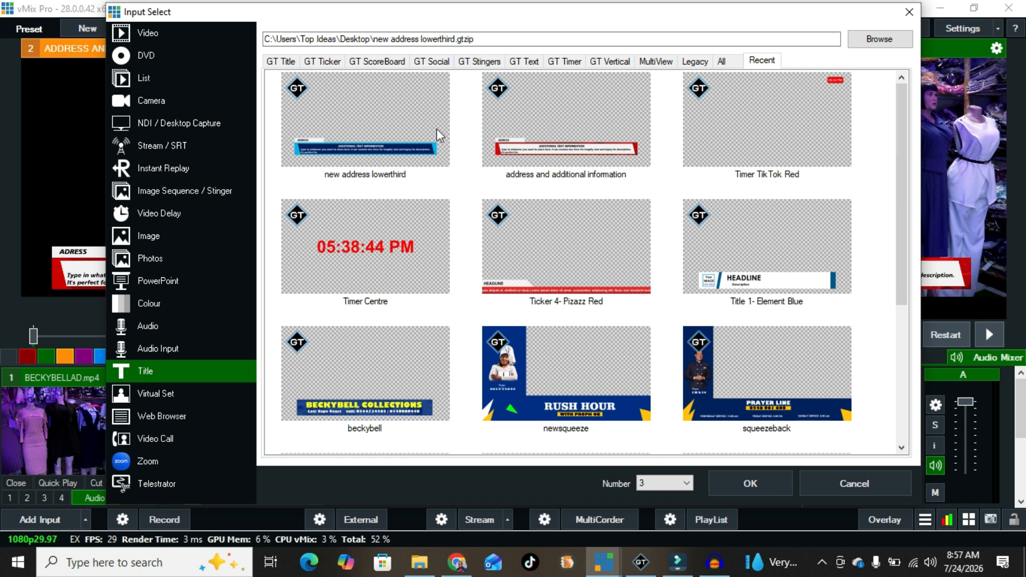
click(378, 134)
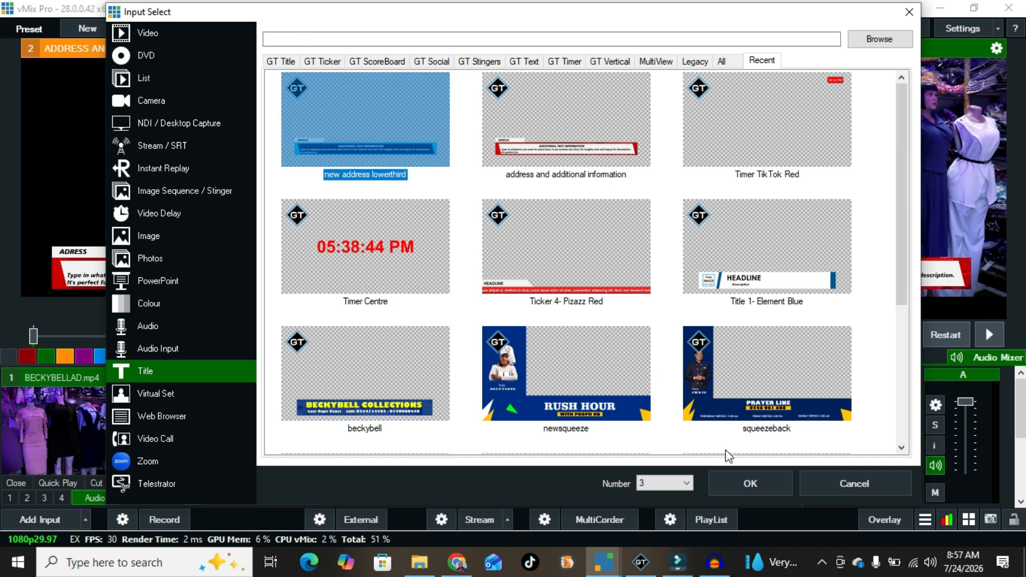
click(750, 483)
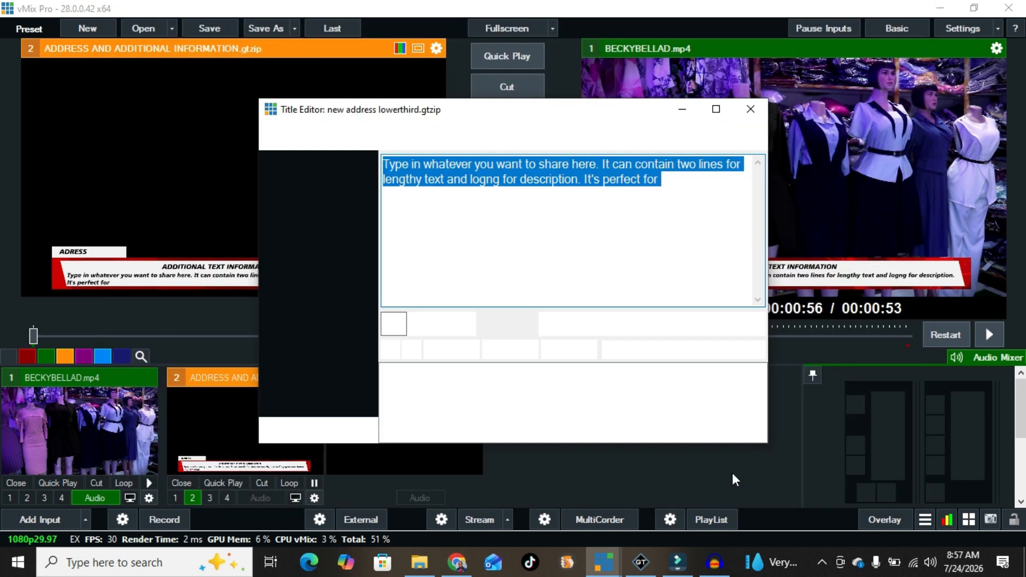
Put the new address lowerthird input in preview and move its Title Editor clear of the preview picture
drag(432, 110, 518, 201)
click(407, 424)
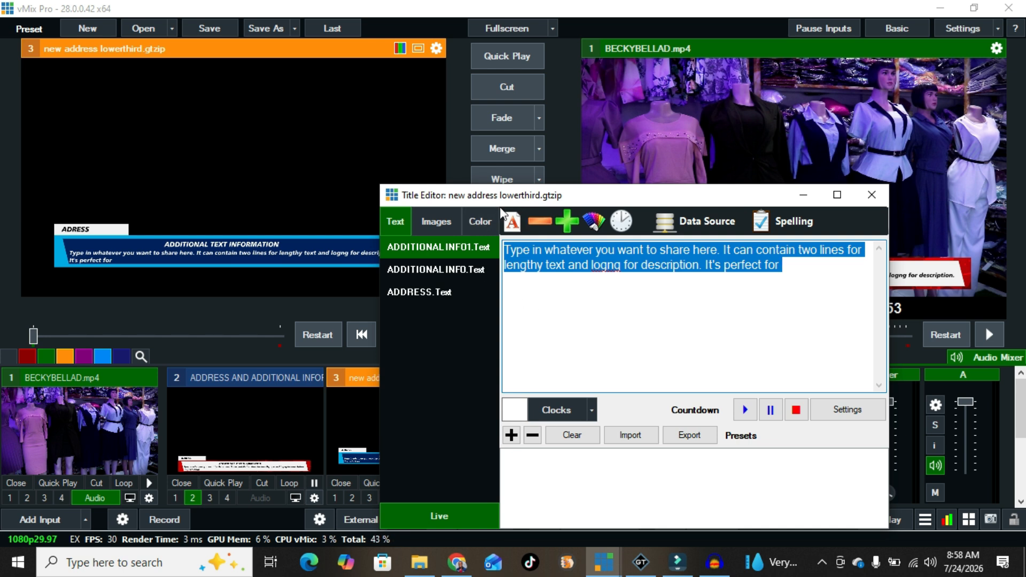
drag(516, 198, 651, 162)
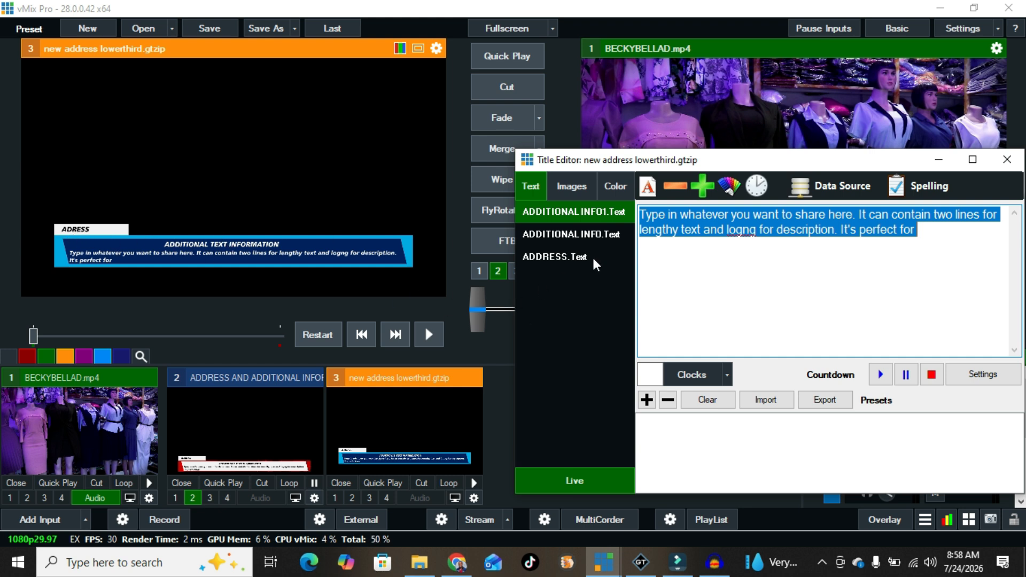
Replace the ADDRESS text of the new lower third with "NEWS IN"
click(555, 258)
text(n)
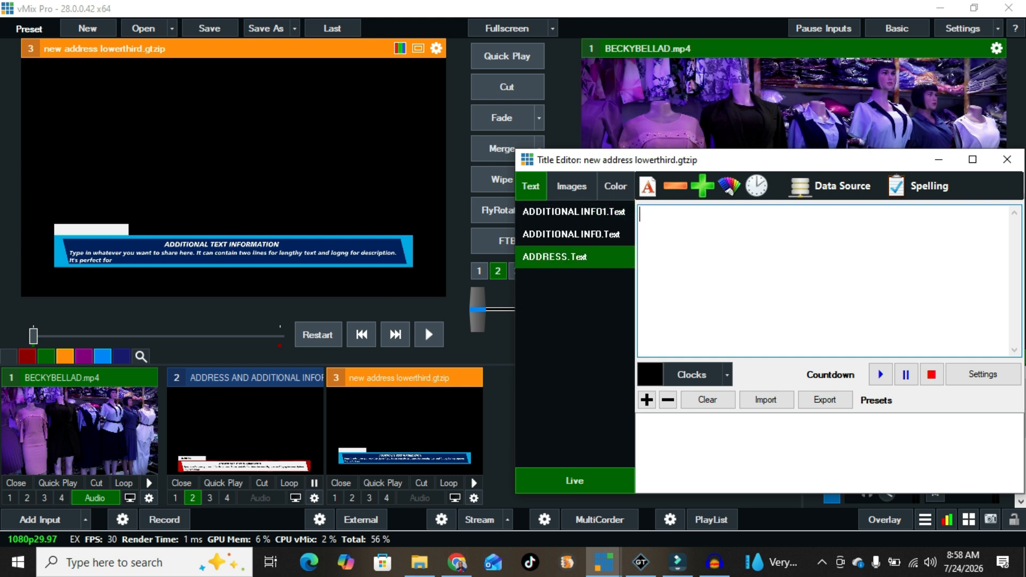
text(NEWS IN)
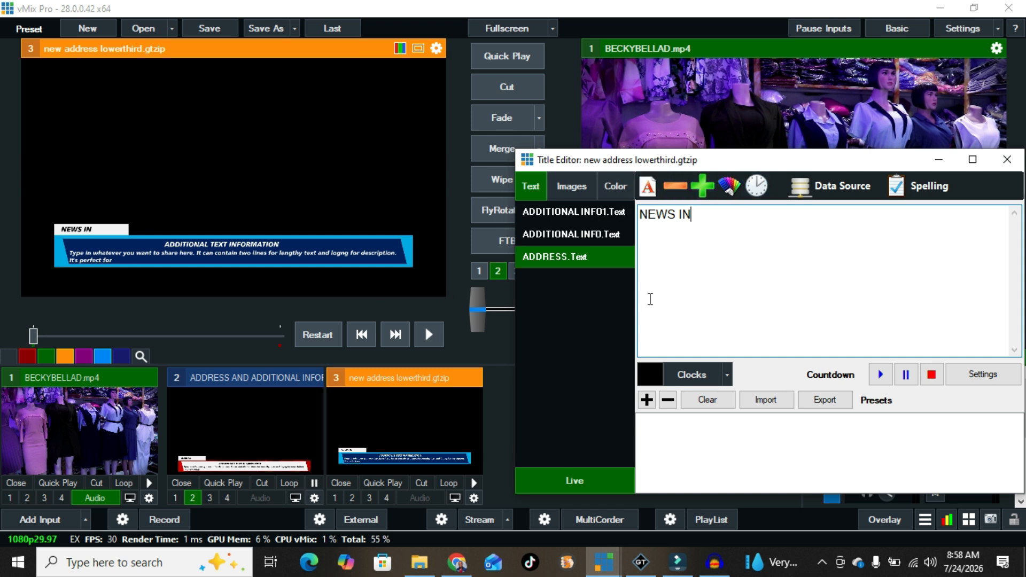
Switch to Chrome and copy "2026 Mid-year budget" from the myjoyonline article headline for the title's ADDITIONAL INFO field
drag(679, 160, 499, 84)
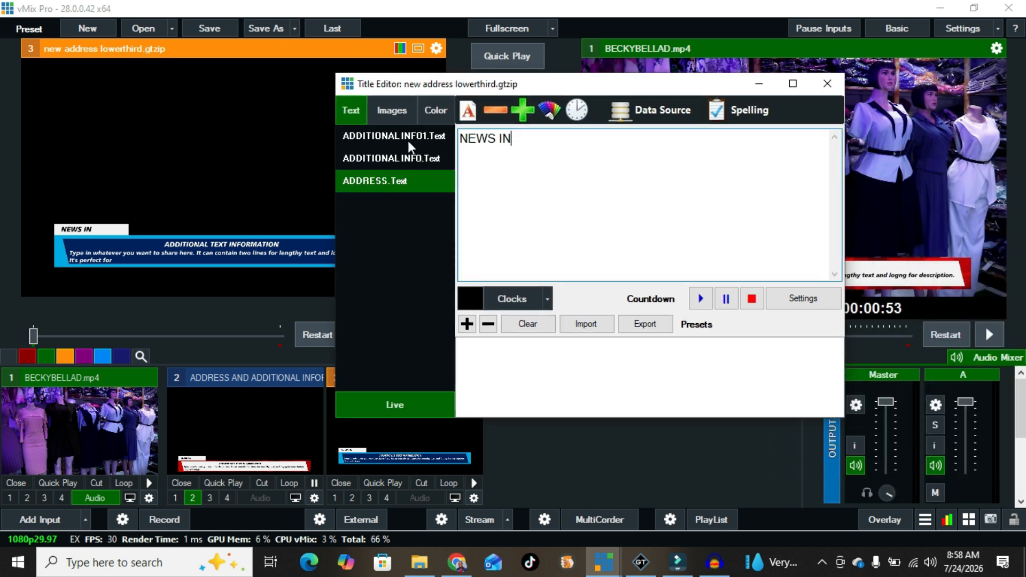
click(385, 136)
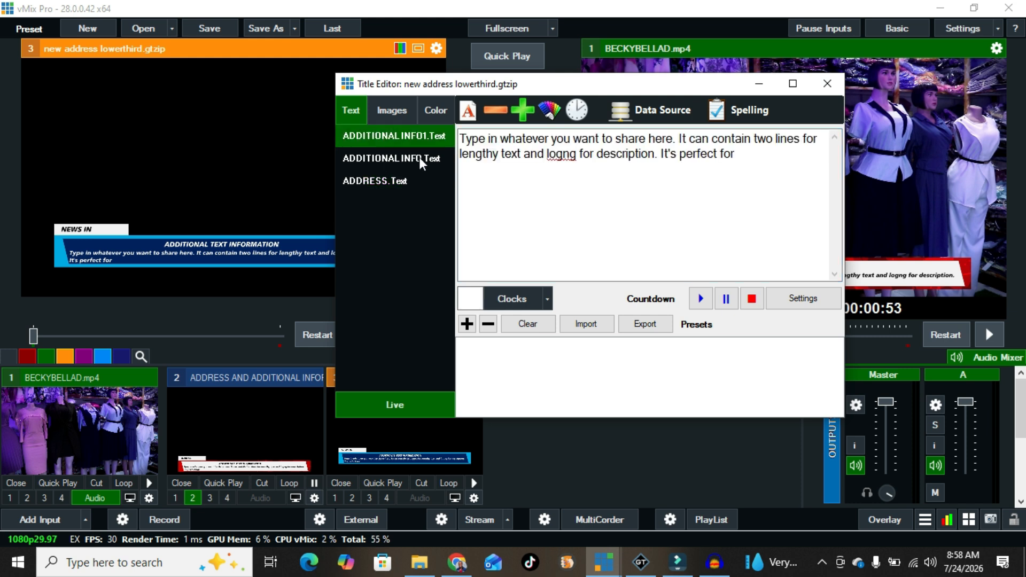
click(411, 159)
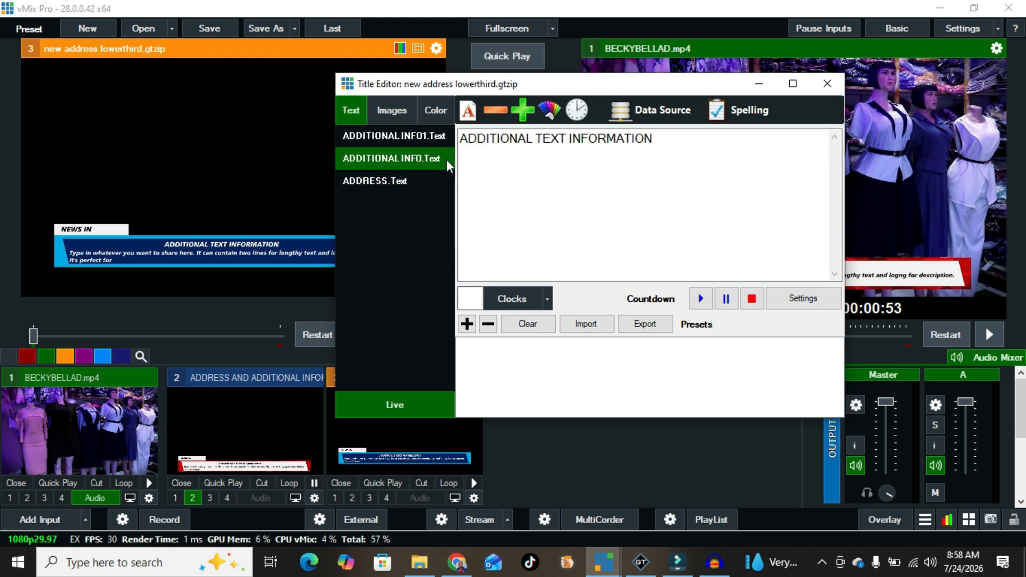
click(663, 140)
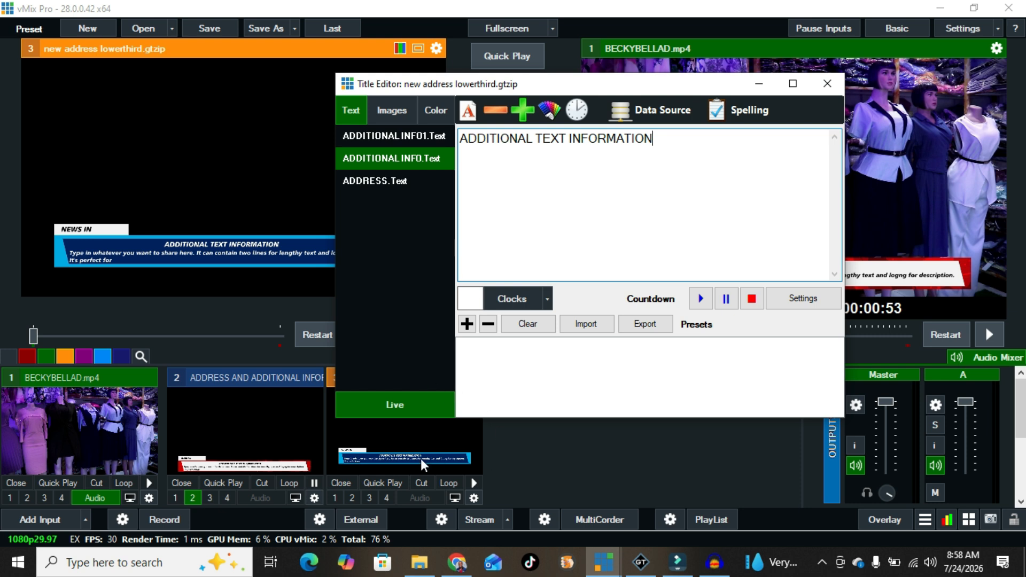
click(460, 563)
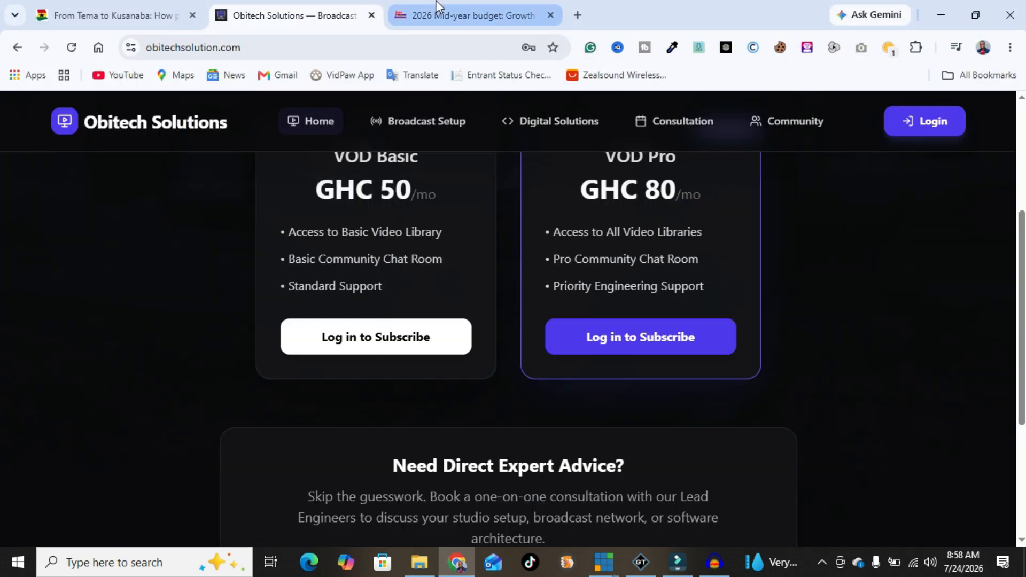
click(449, 16)
click(154, 196)
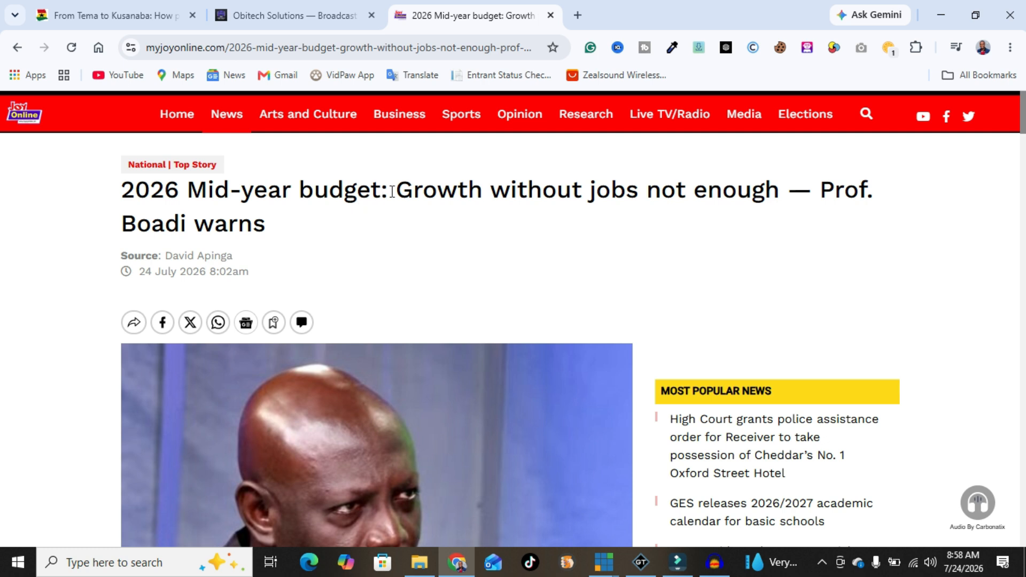
drag(387, 191, 116, 191)
right_click(256, 197)
click(305, 210)
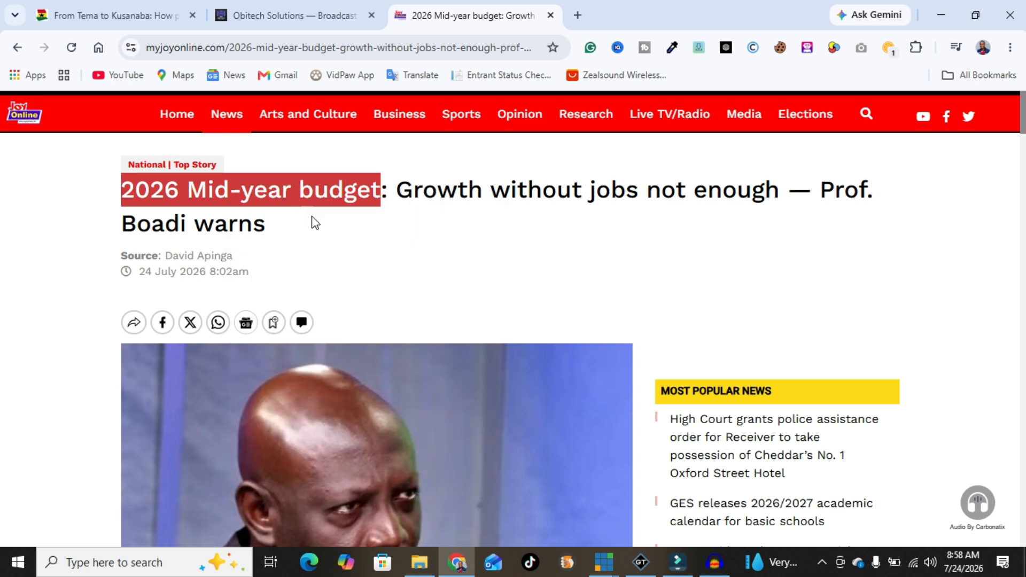
Return to the vMix Title Editor and replace the ADDITIONAL INFO text with "2026 Mid-year budget"
mouse_move(604, 561)
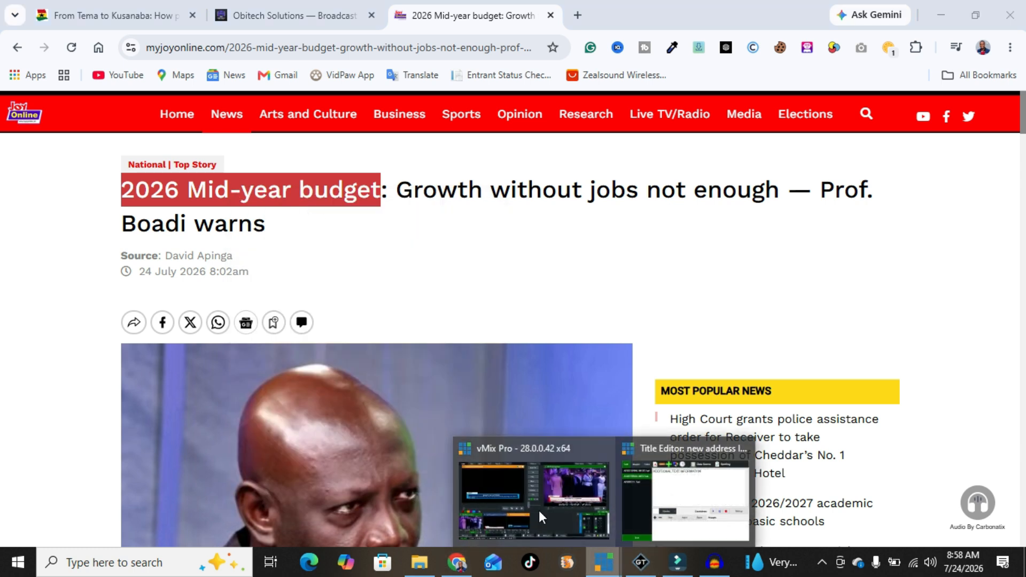
click(730, 502)
drag(663, 140, 455, 138)
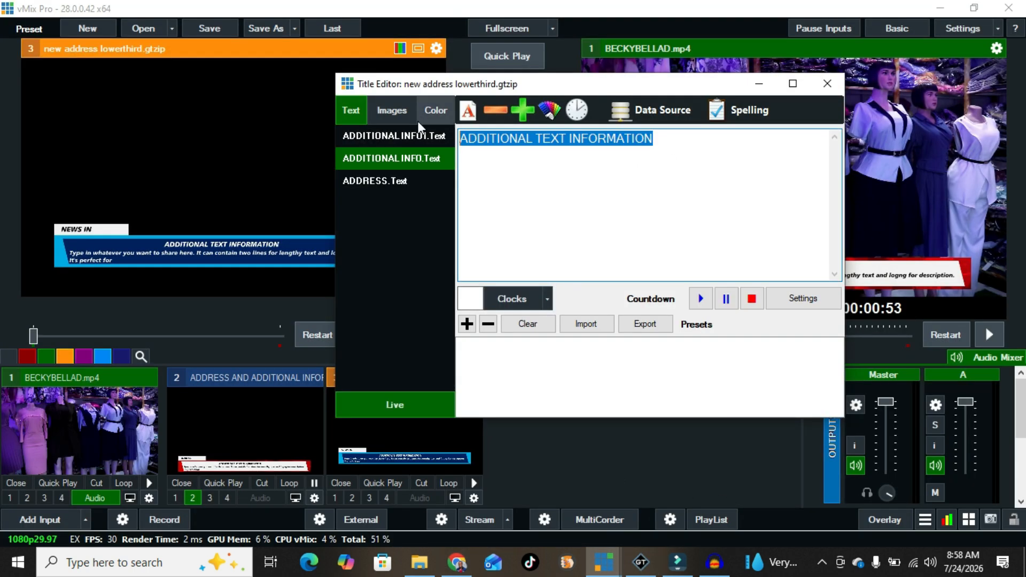
key(ctrl+v)
mouse_move(471, 88)
mouse_down()
mouse_move(501, 95)
mouse_move(468, 74)
mouse_up()
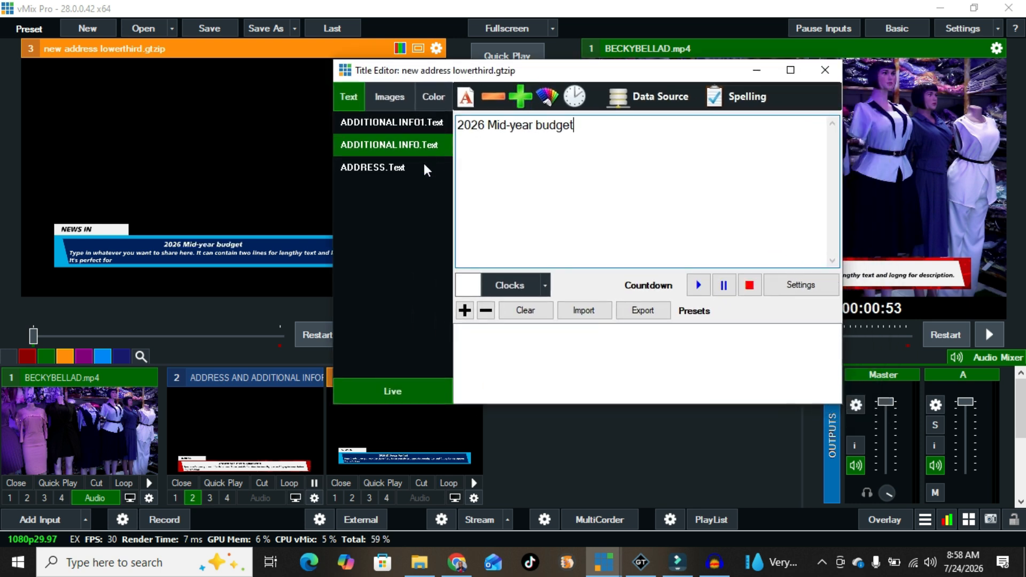
Switch to Chrome and copy the rest of the article headline, starting from "Growth without jobs not enough"
click(457, 562)
click(416, 190)
drag(396, 190, 506, 217)
right_click(503, 188)
click(532, 201)
Return to the vMix Title Editor and replace the ADDITIONAL INFO1 text with the copied second part of the headline
click(604, 561)
click(369, 160)
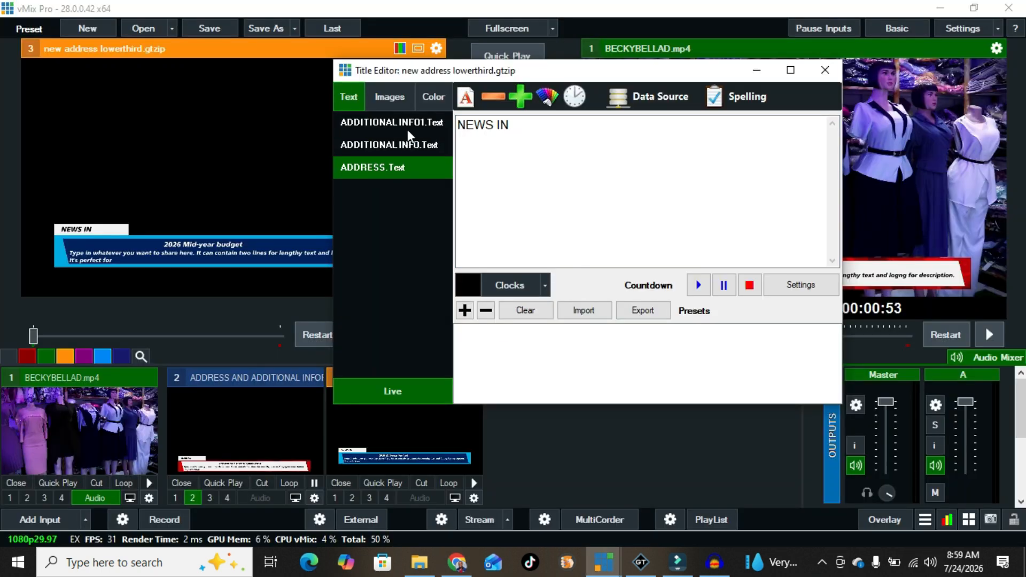
click(408, 127)
key(ctrl+a)
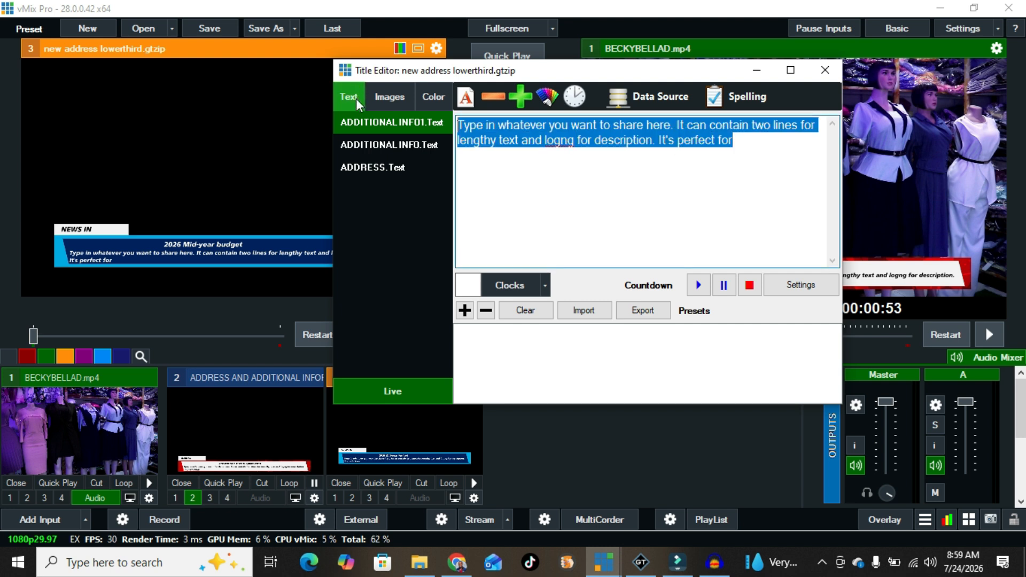
key(ctrl+v)
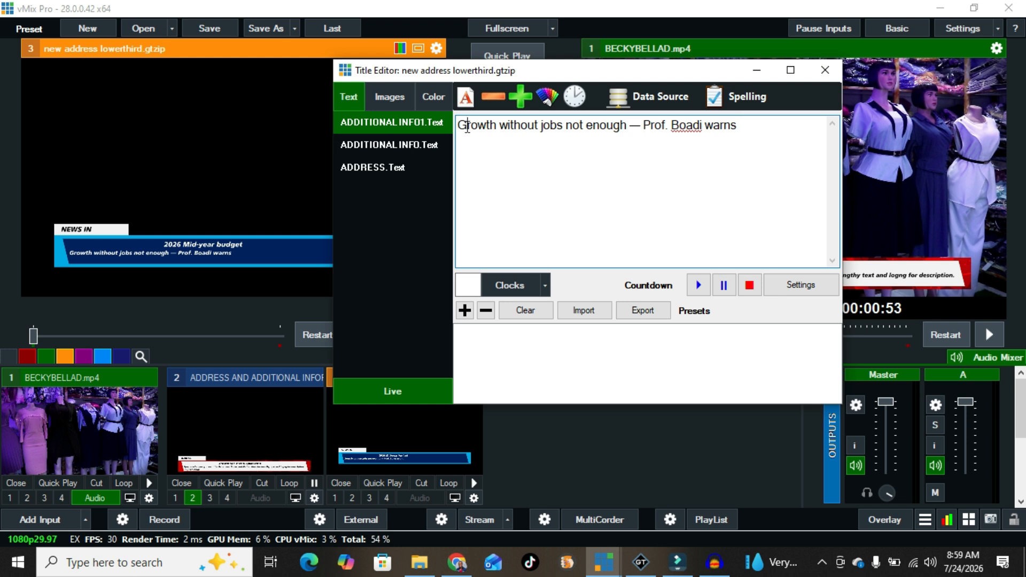
Move the Title Editor clear of the preview and indent the ADDITIONAL INFO1 text with leading spaces
drag(502, 74, 638, 144)
click(594, 195)
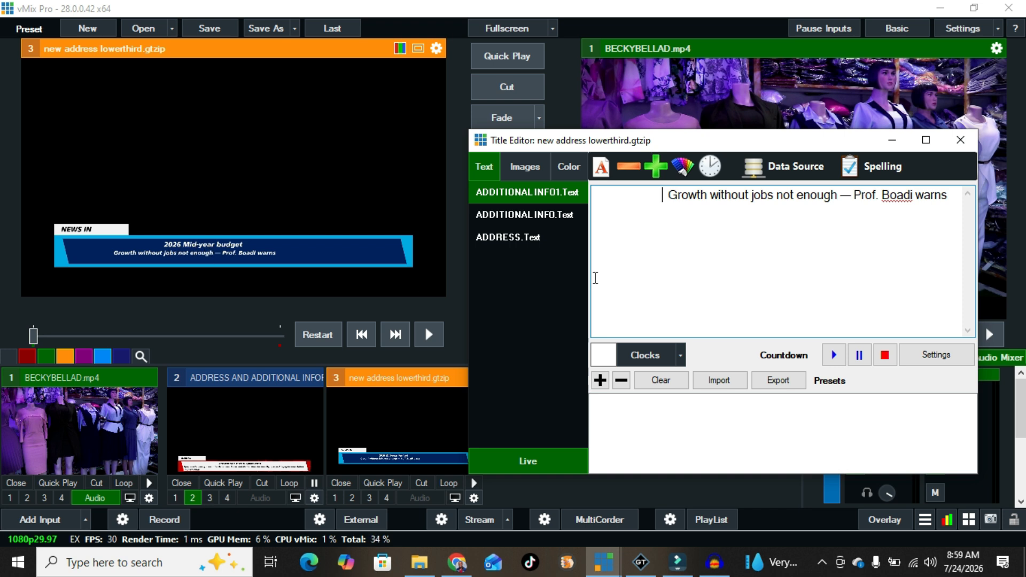
click(526, 216)
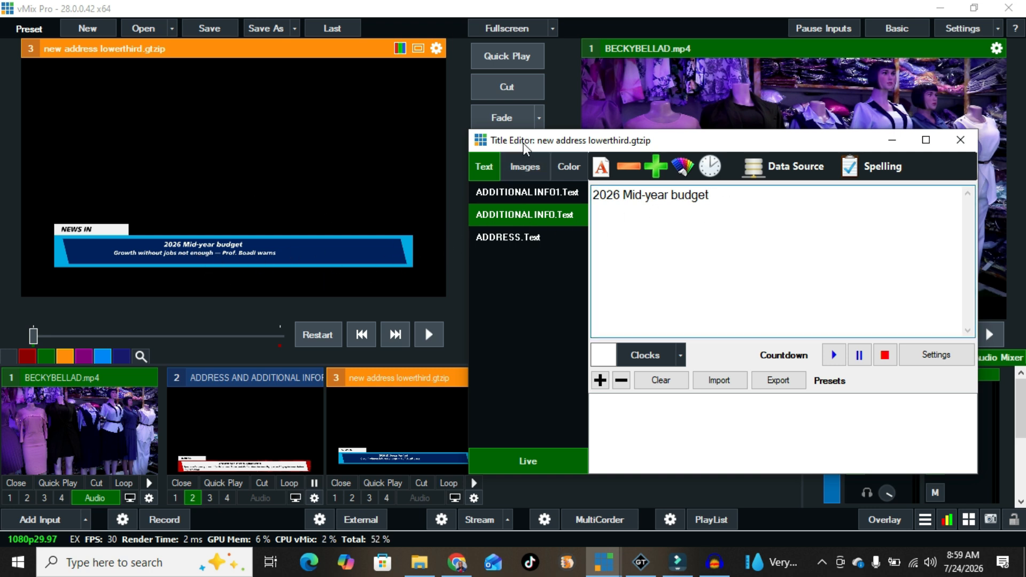
Increase the font size of the ADDITIONAL INFO1 text until the line fills about two thirds of the blue bar
drag(513, 142, 412, 116)
click(431, 170)
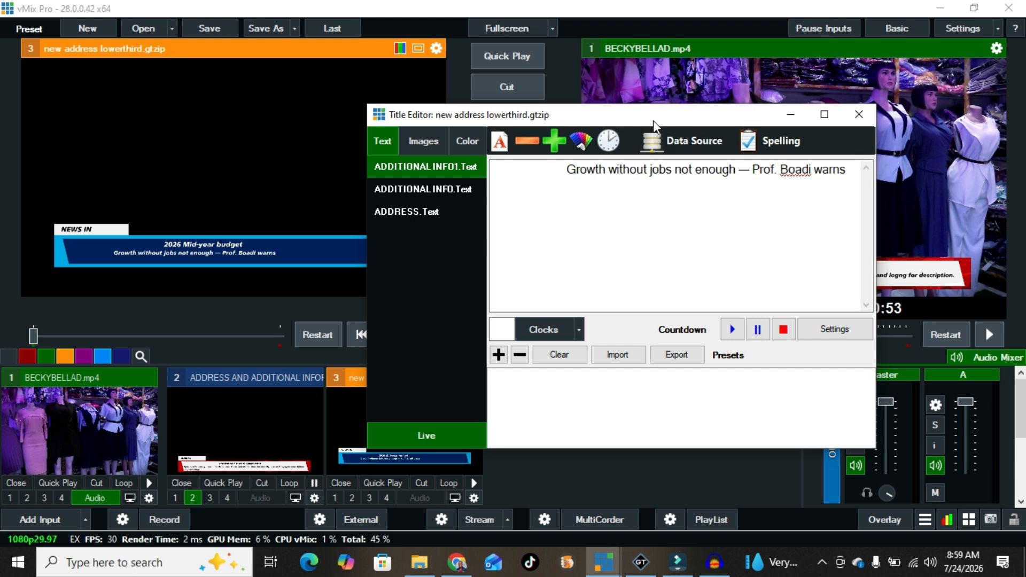
drag(654, 119, 608, 117)
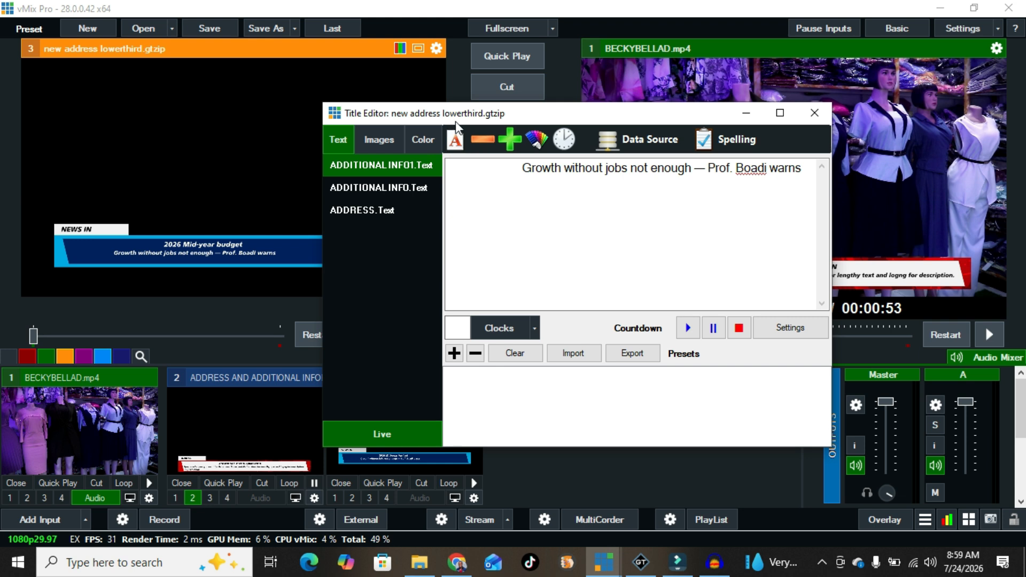
drag(454, 114, 489, 116)
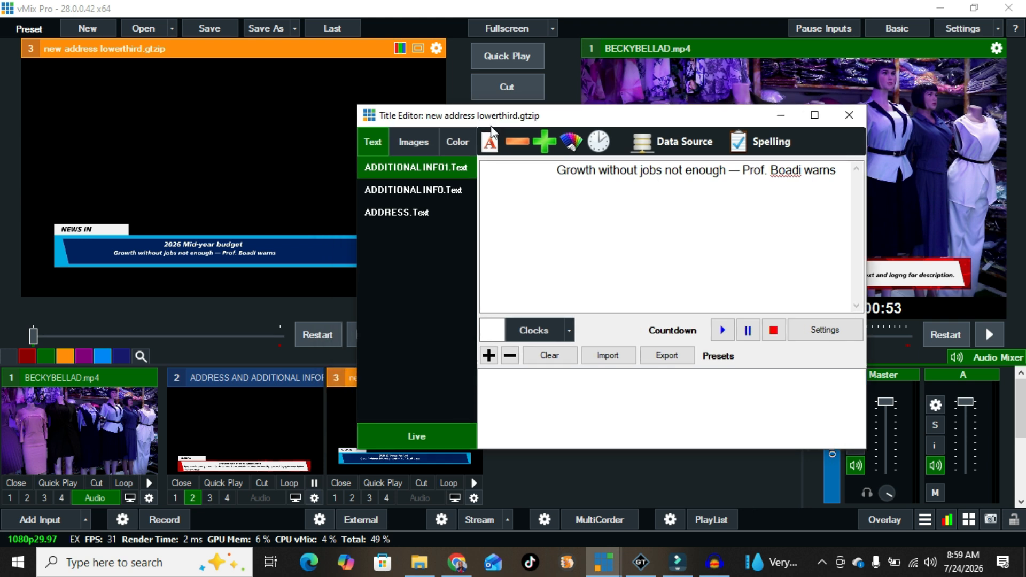
click(549, 150)
click(549, 150)
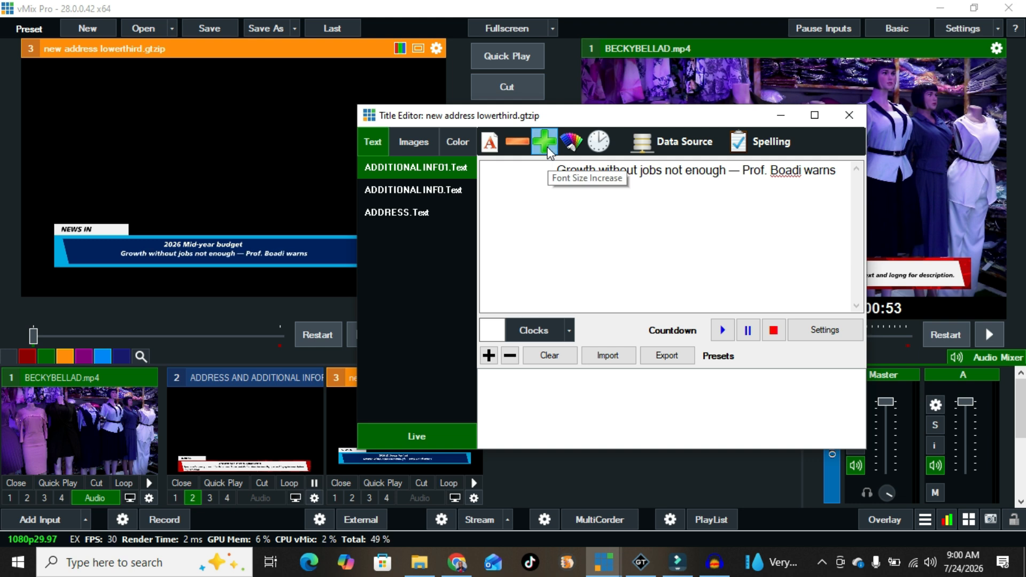
click(549, 150)
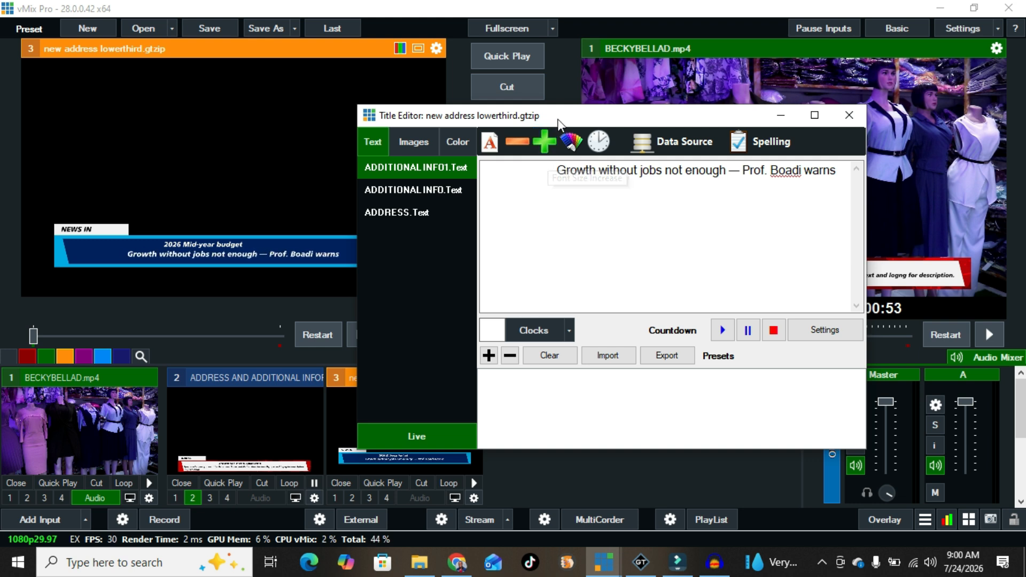
drag(558, 120, 760, 118)
click(747, 152)
click(748, 152)
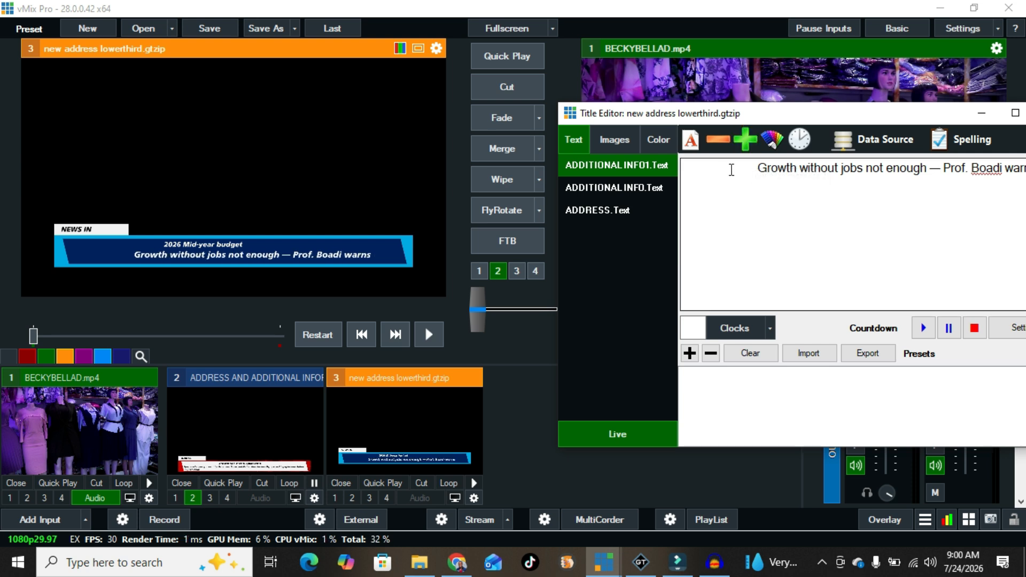
Remove some leading spaces from the ADDITIONAL INFO1 text to recentre the enlarged line in the bar
key(BackSpace)
key(BackSpace)
key(BackSpace)
key(BackSpace)
key(BackSpace)
key(BackSpace)
key(BackSpace)
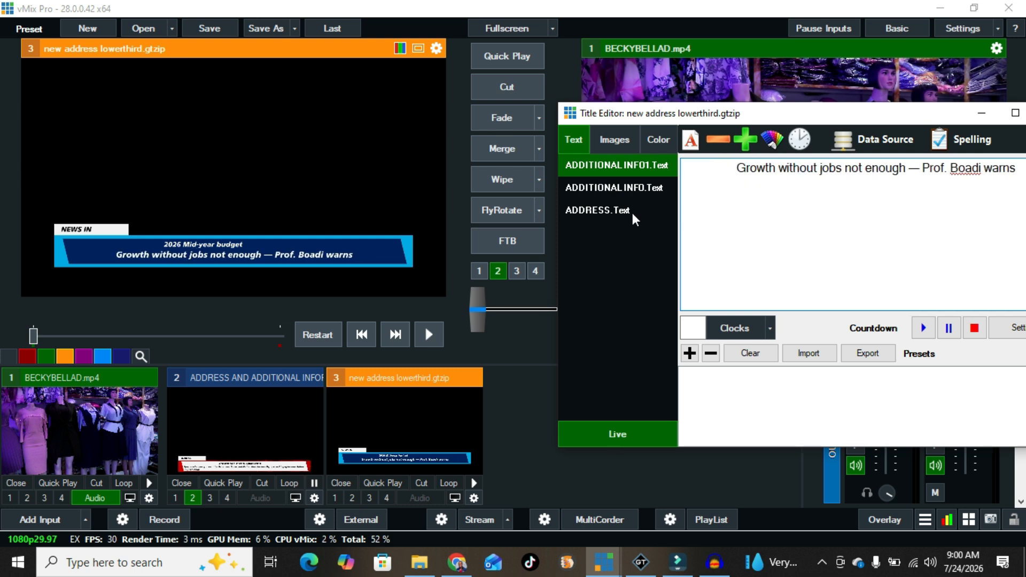
Increase the font size of the ADDITIONAL INFO text "2026 Mid-year budget" to suit the line below it
click(608, 192)
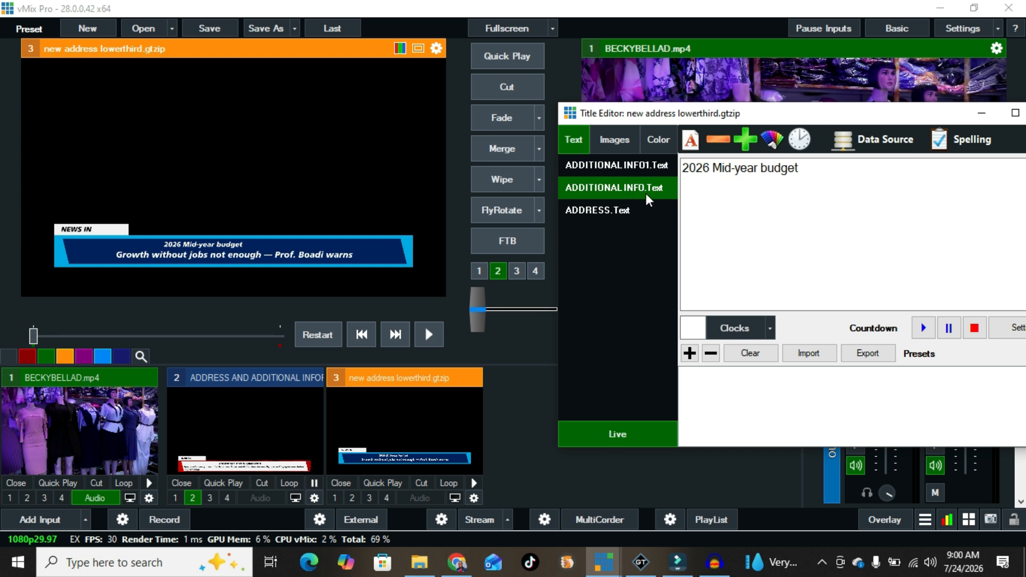
click(751, 147)
click(750, 146)
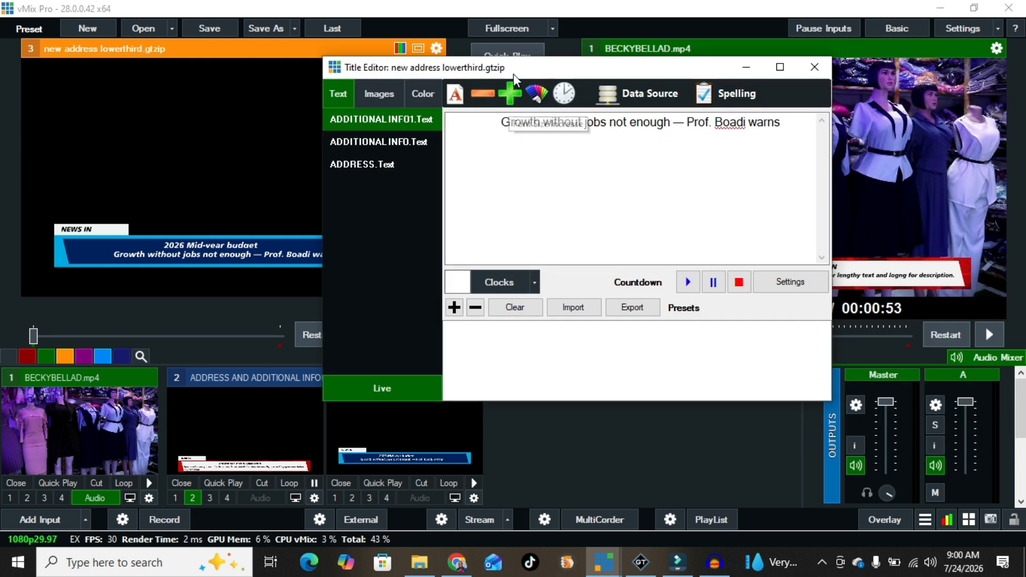
drag(516, 73, 582, 123)
click(484, 197)
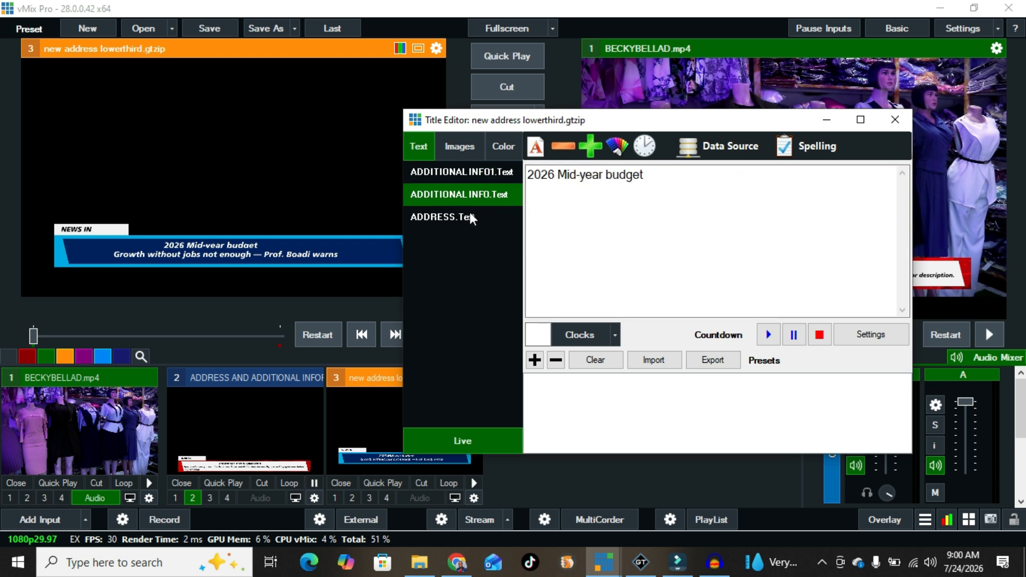
Set the ADDRESS text "NEWS IN" to red (FF0000) and close the Title Editor
click(454, 217)
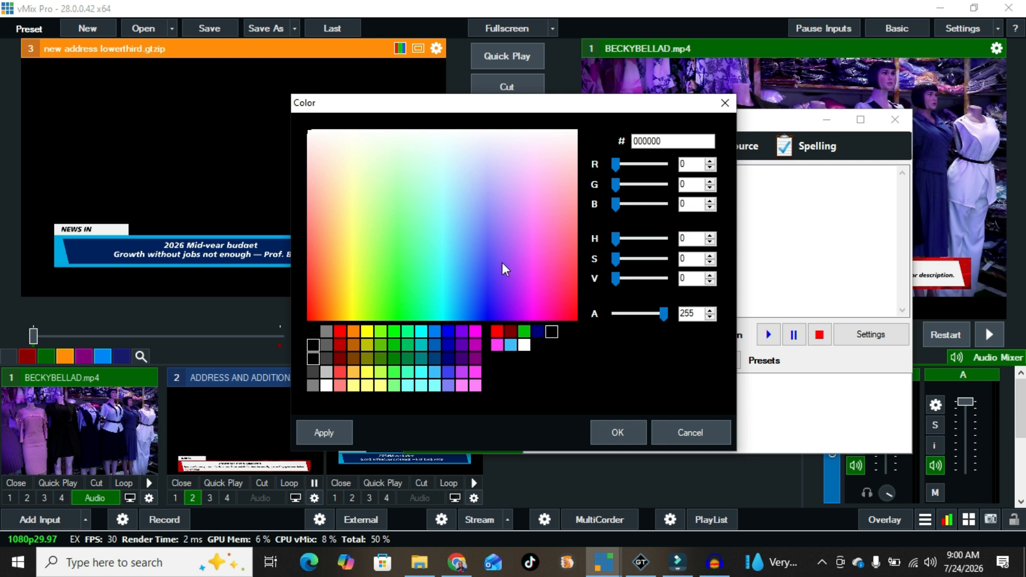
click(341, 333)
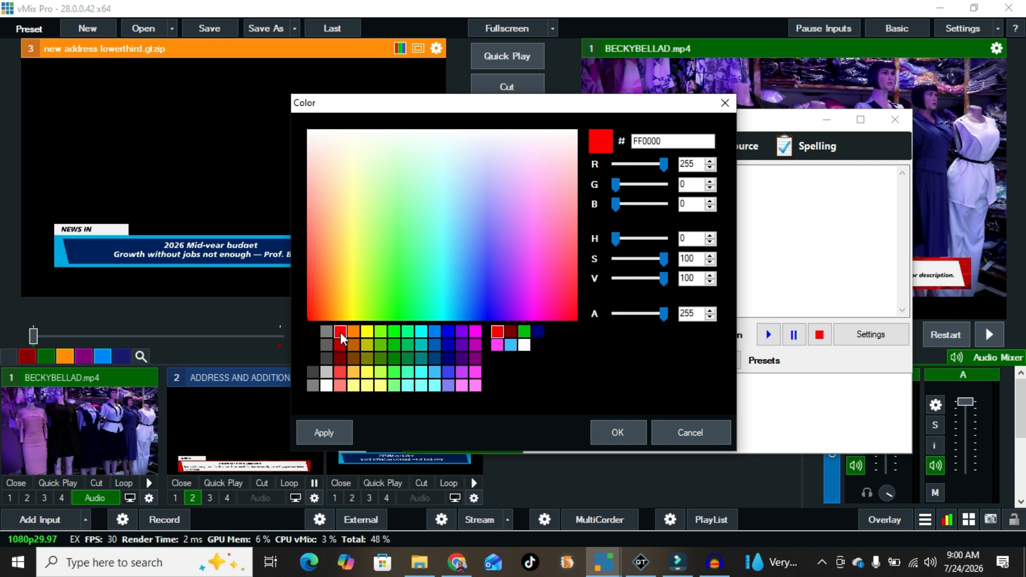
click(618, 431)
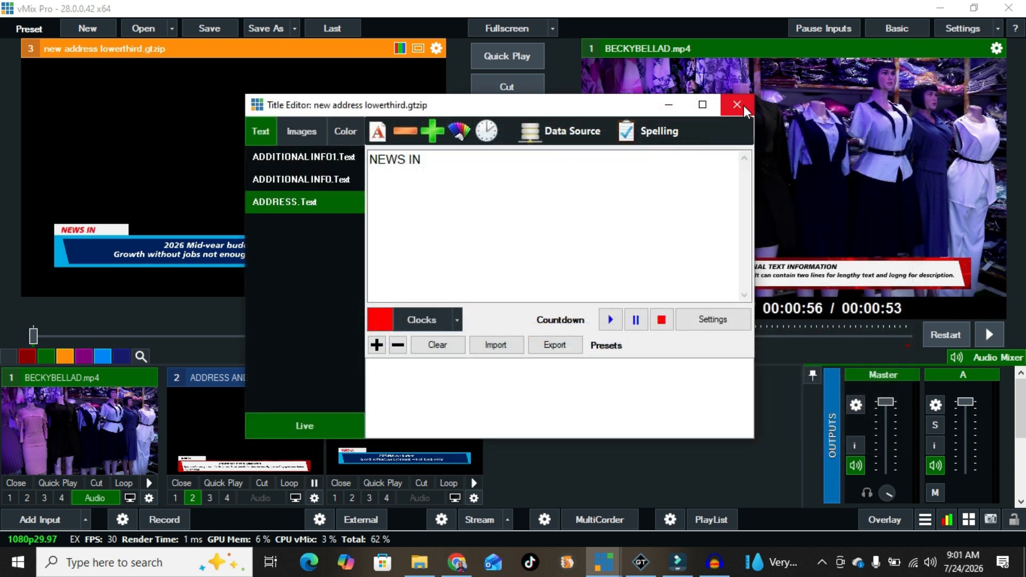
click(737, 105)
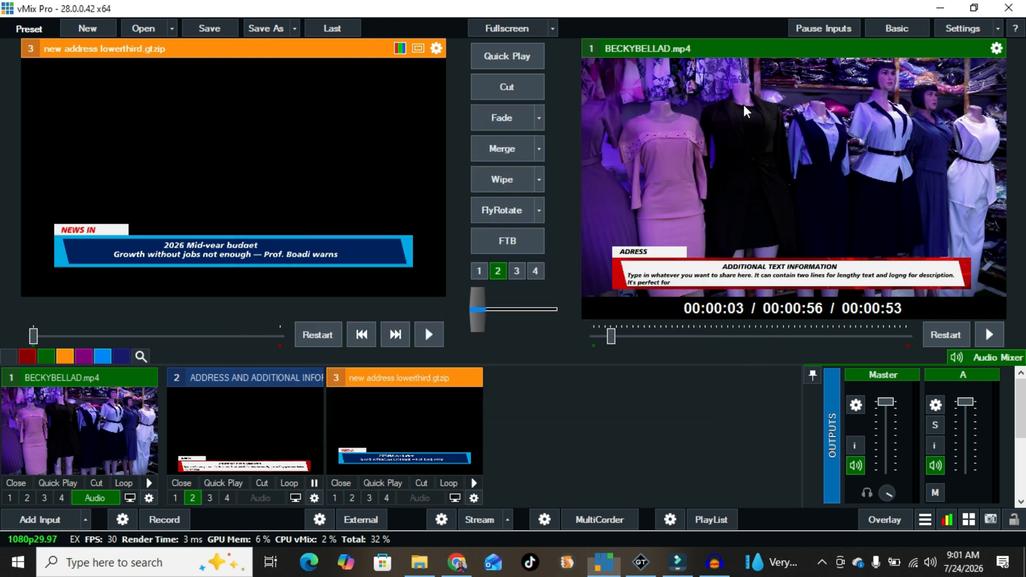
Show the new address lowerthird on overlay 2 over the program video, then take it off and bring it back
click(353, 496)
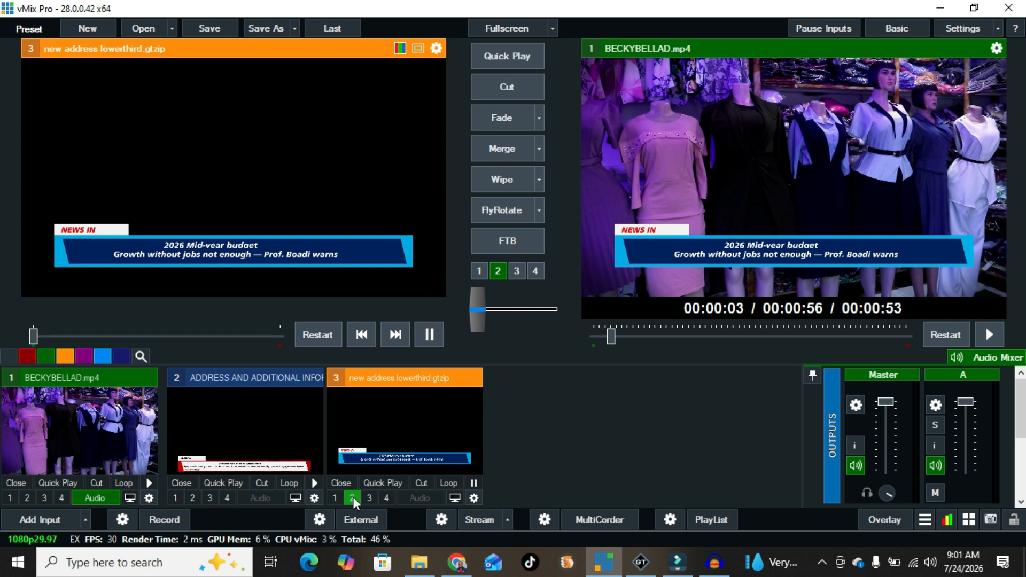
click(352, 498)
click(352, 498)
Shift the new address lowerthird slightly right and down, to about 0.029 Pan X and -0.103 Pan Y, in its position settings
click(474, 498)
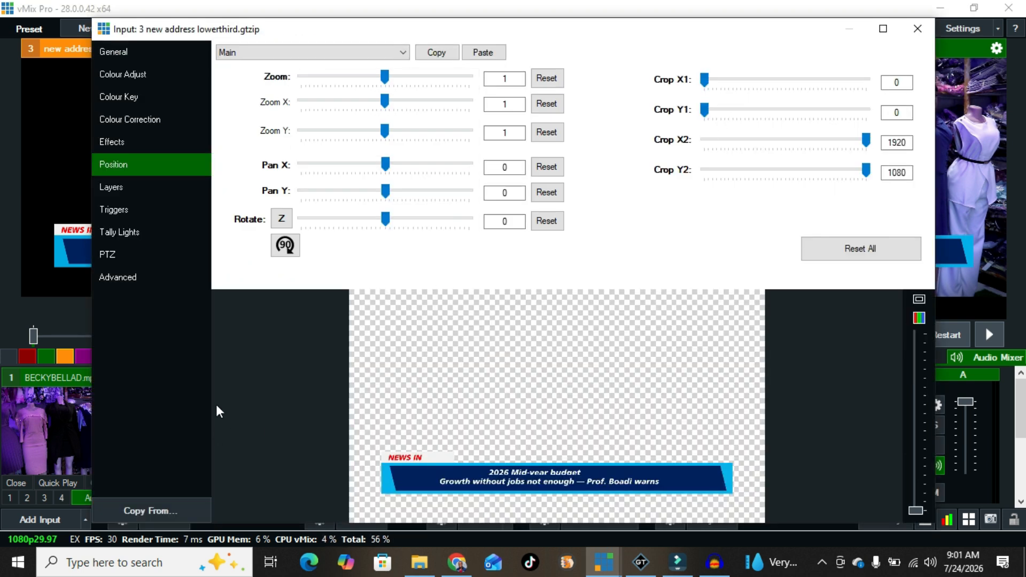
drag(474, 489, 481, 502)
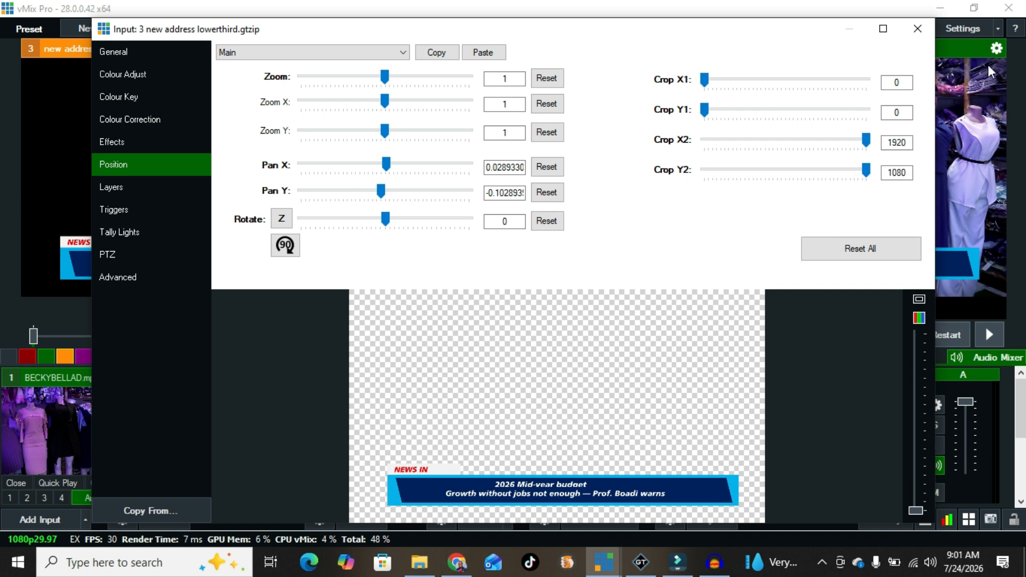
click(916, 39)
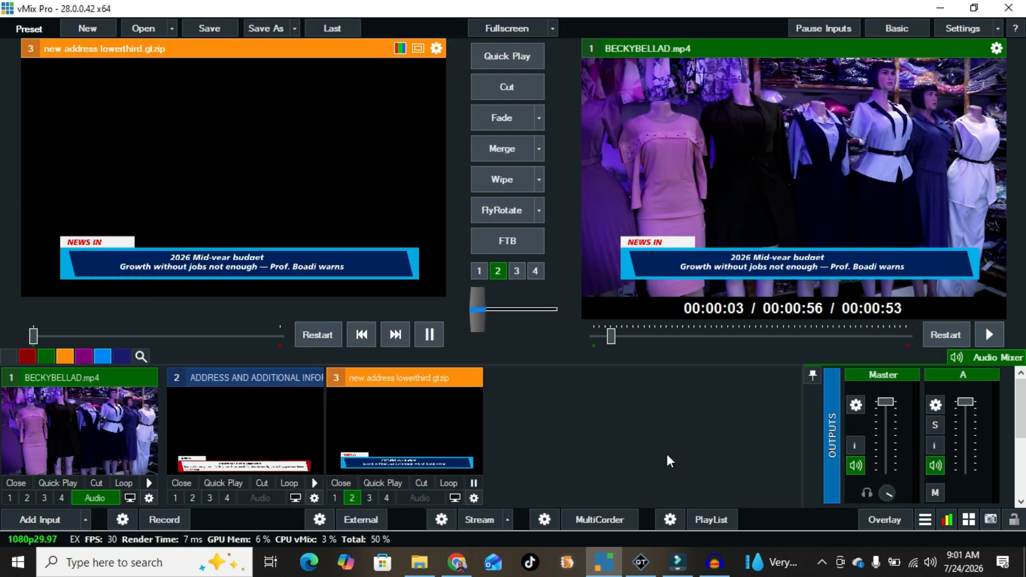
Open the new address lowerthird in the Title Editor and set the ADDRESS text "NEWS IN" to black (000000)
click(357, 503)
right_click(389, 413)
click(427, 426)
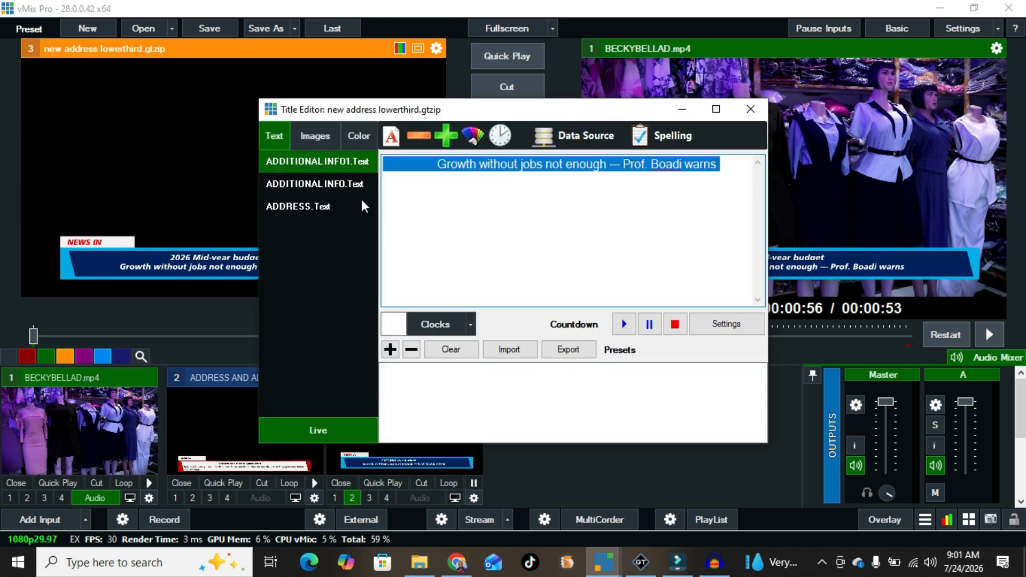
click(323, 206)
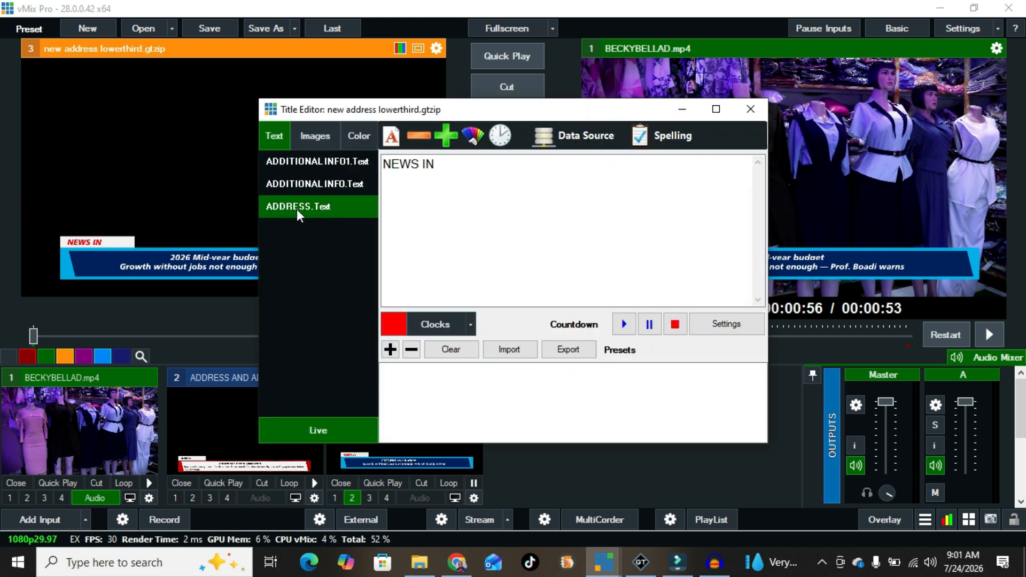
click(470, 140)
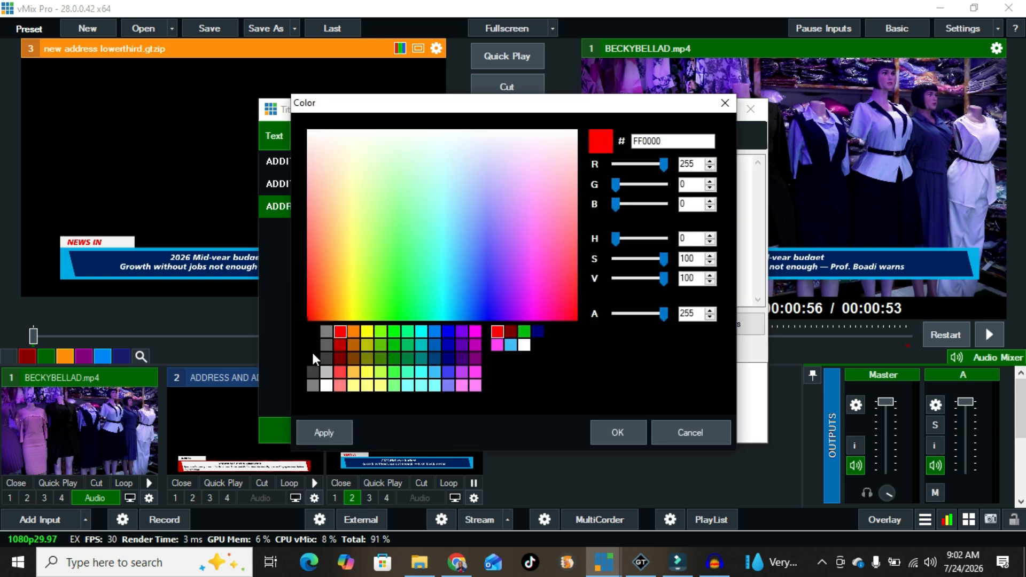
click(325, 432)
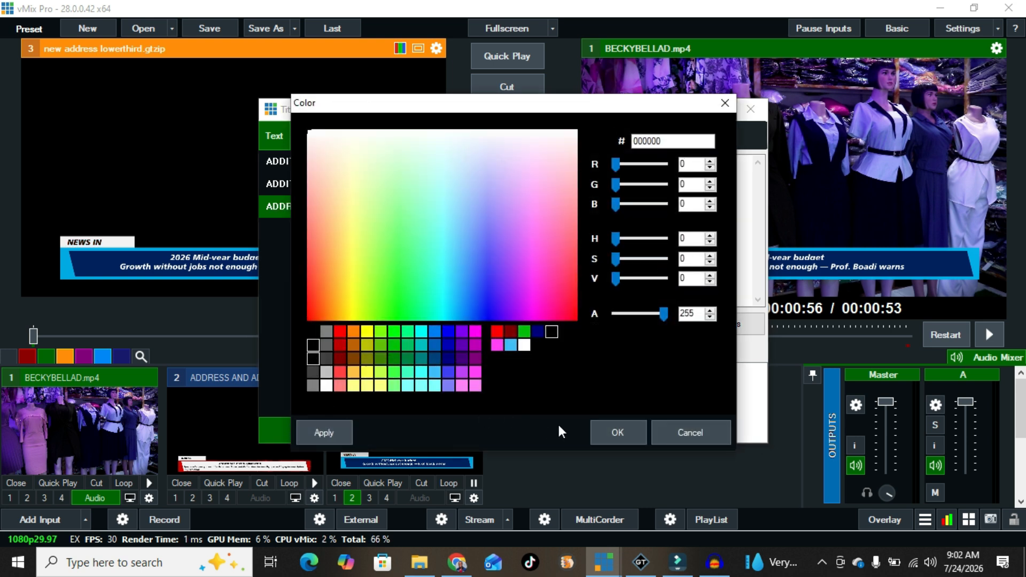
click(617, 432)
Recolor the ADDRESS text "NEWS IN" to dark blue using the color palette
click(473, 136)
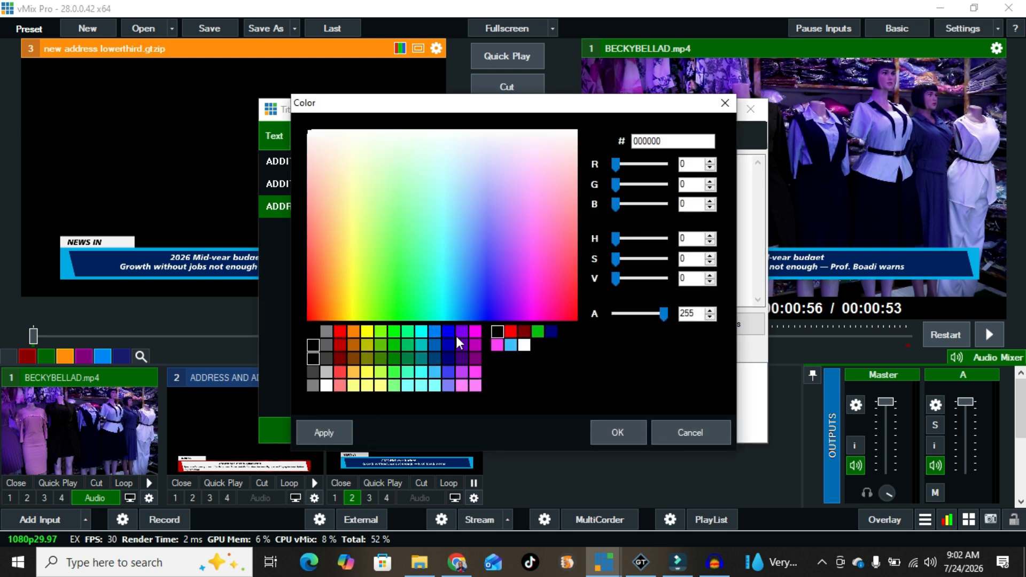
click(447, 356)
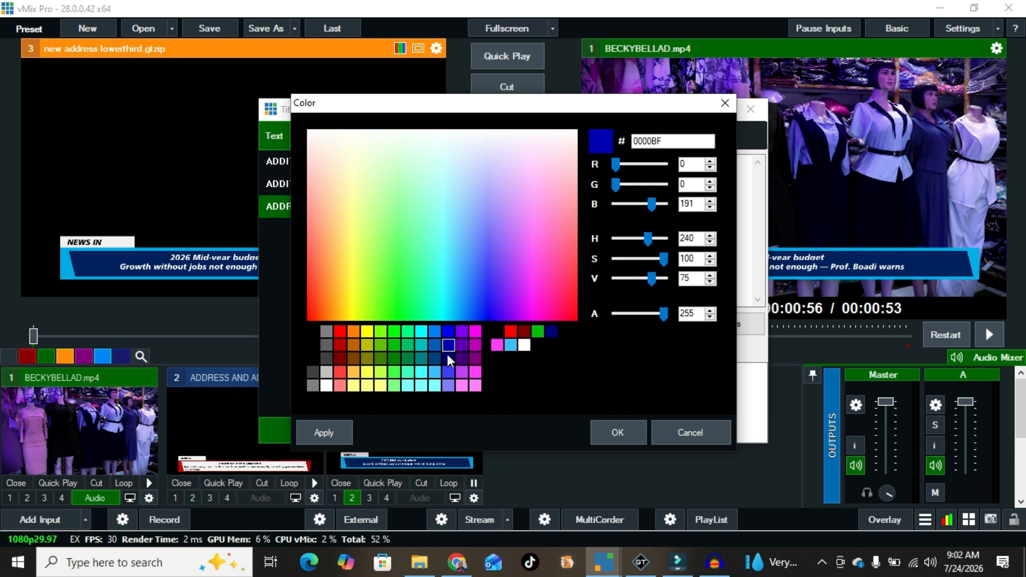
click(448, 331)
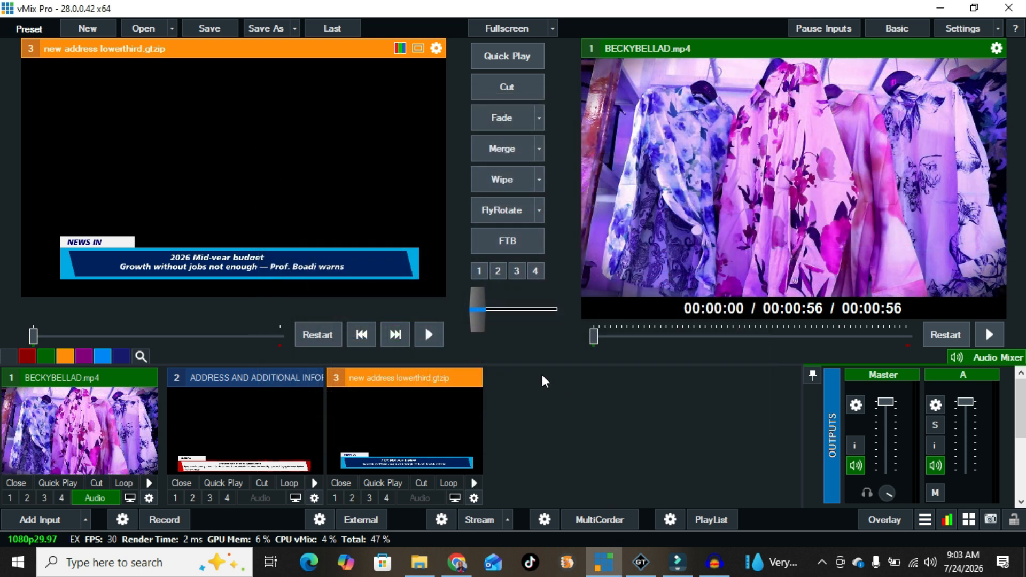
Switch to GT Designer and play the entrance animation of the new address lowerthird
click(637, 570)
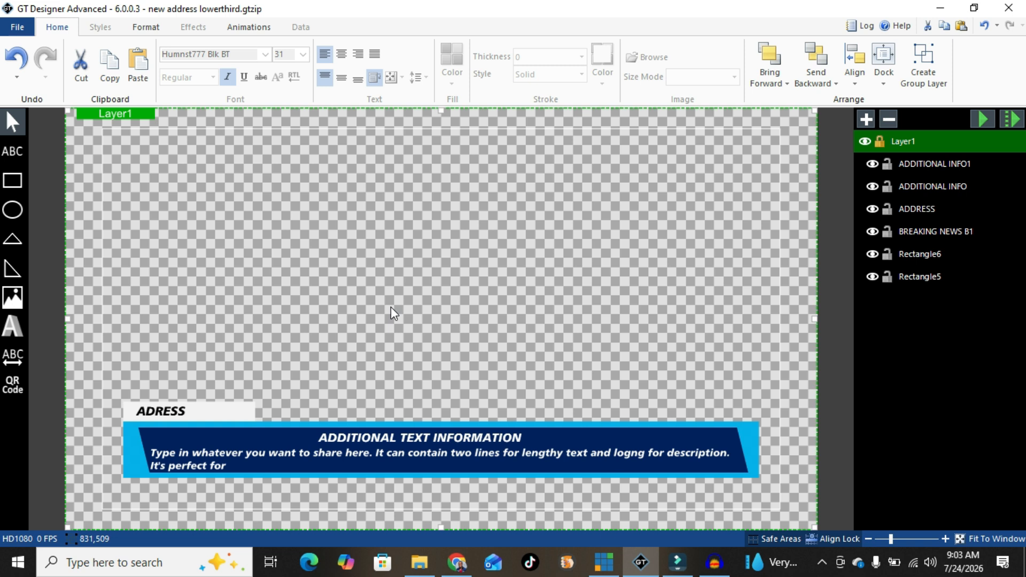
click(428, 442)
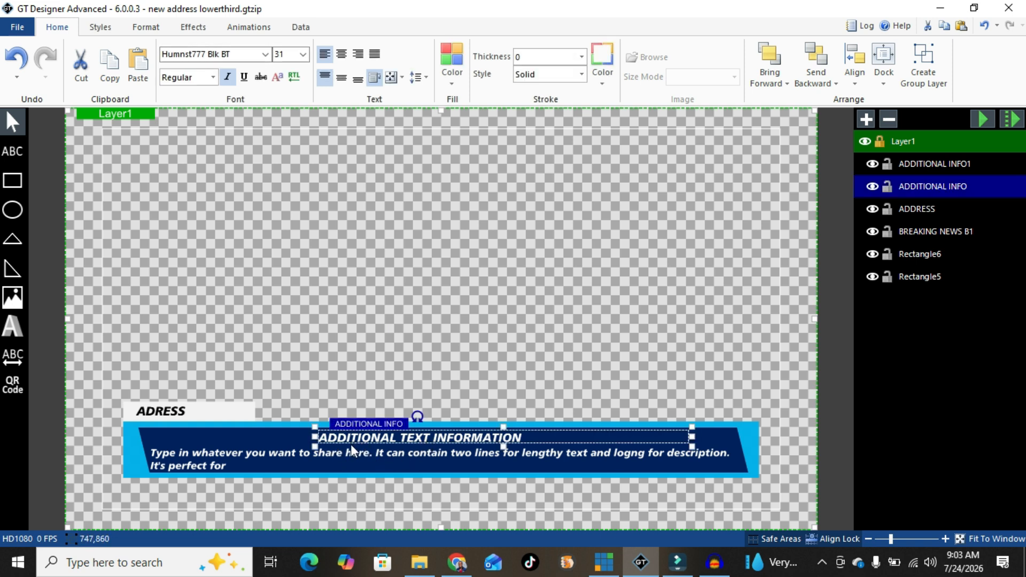
click(982, 126)
click(980, 122)
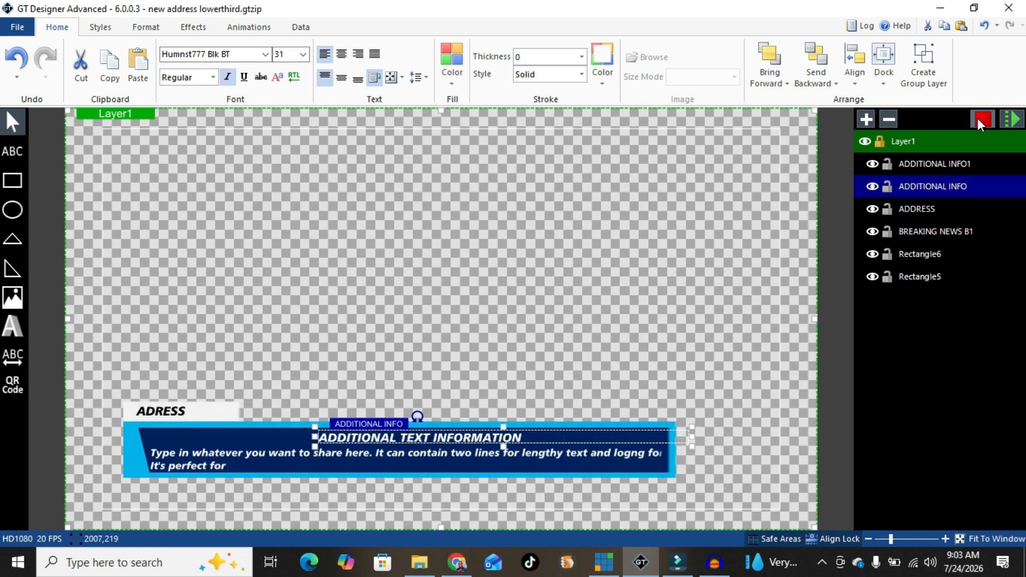
click(469, 303)
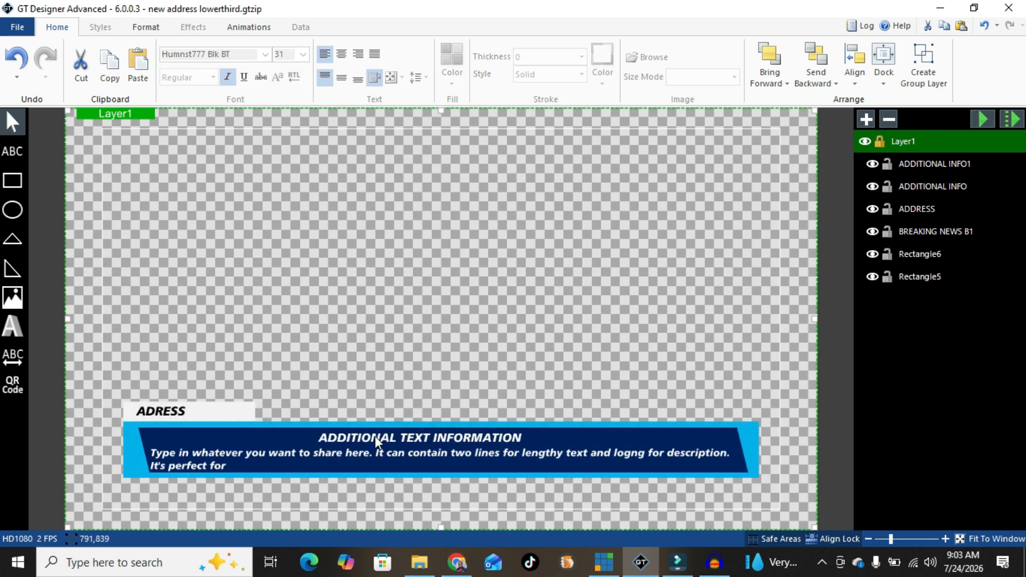
Set a 0.5 delay on the Reveal entrance transition of the ADDITIONAL INFO text
click(377, 438)
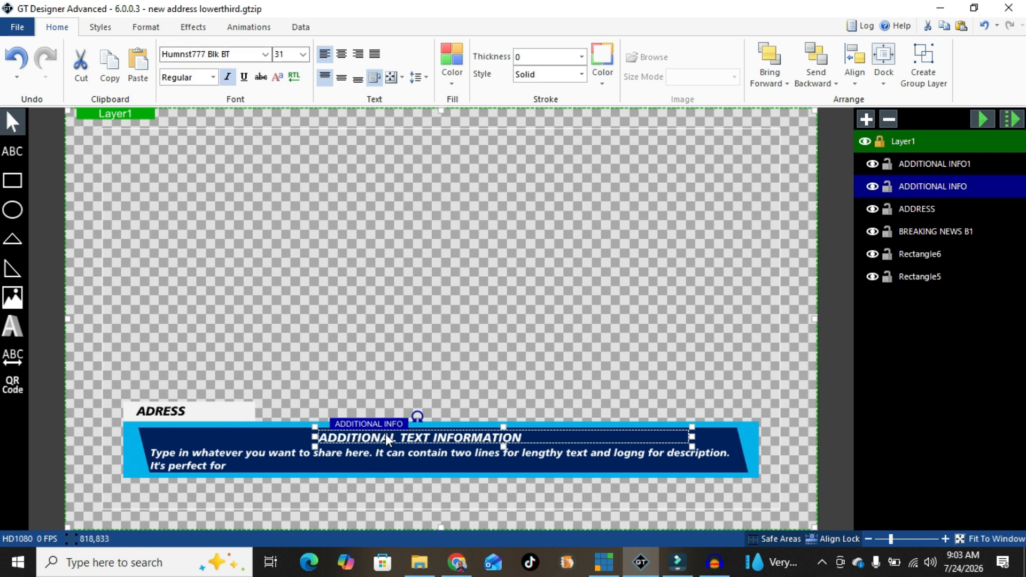
click(255, 31)
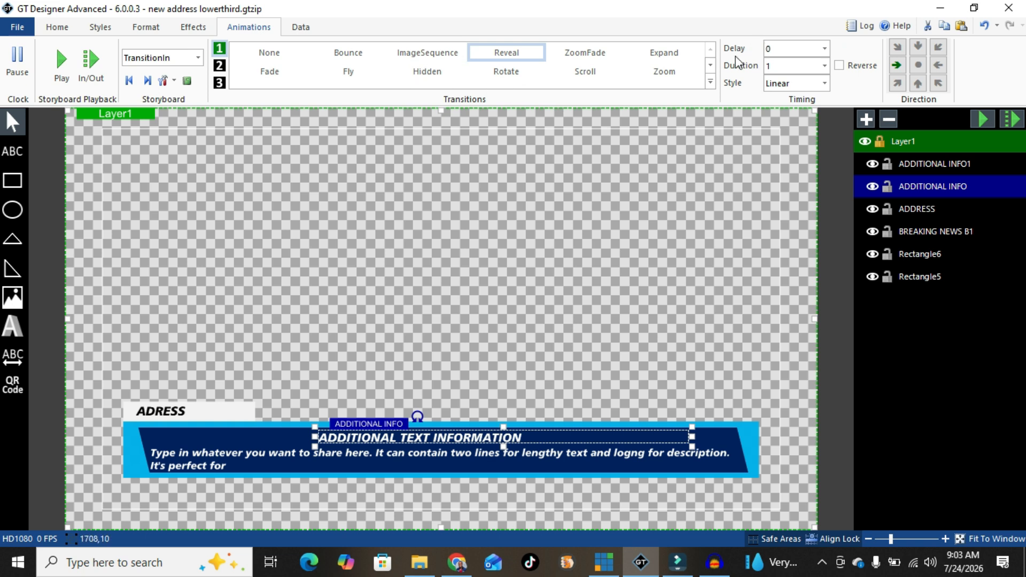
click(826, 49)
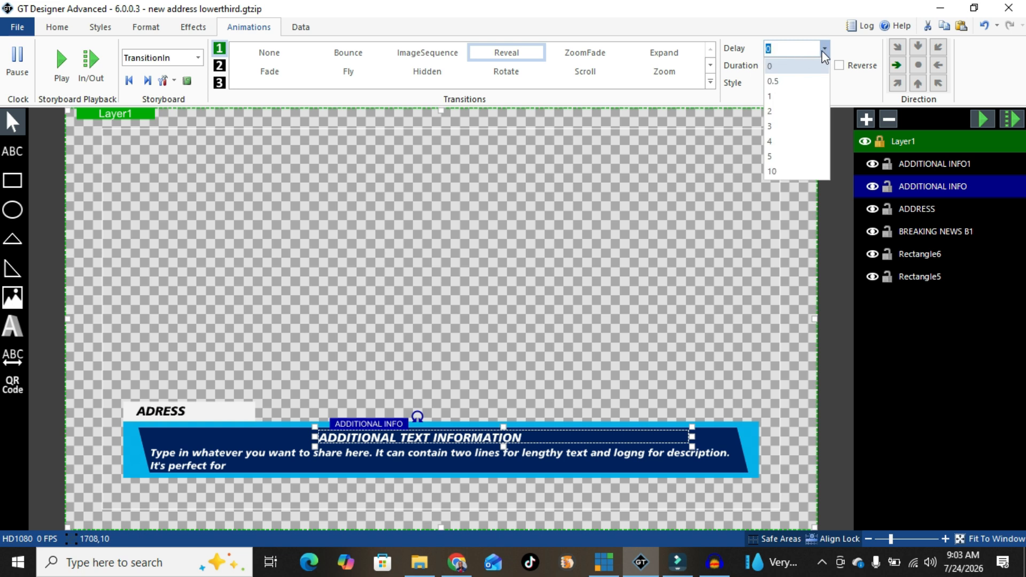
click(801, 82)
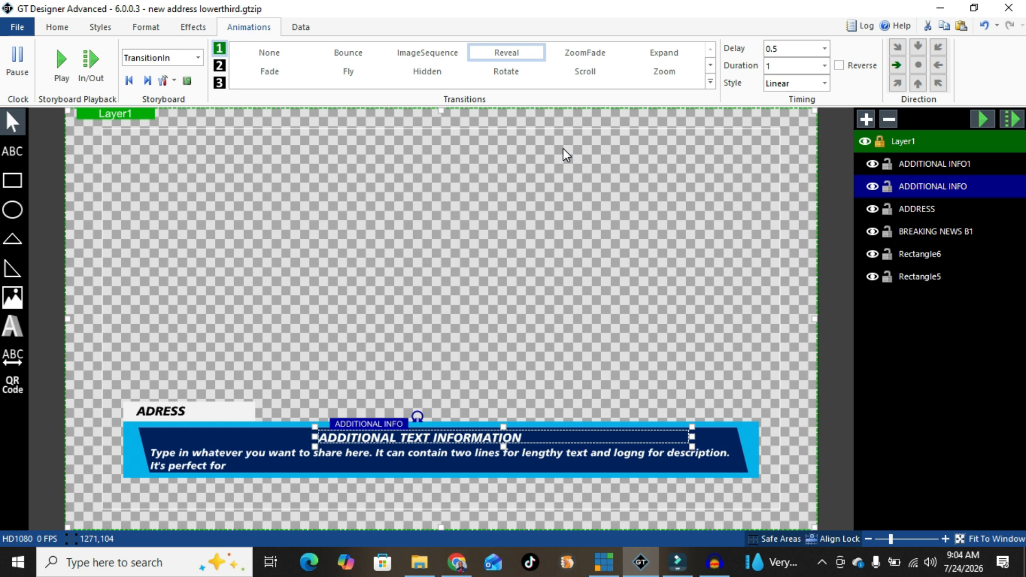
Play the title's entrance animation again and save the new address lowerthird file
click(983, 120)
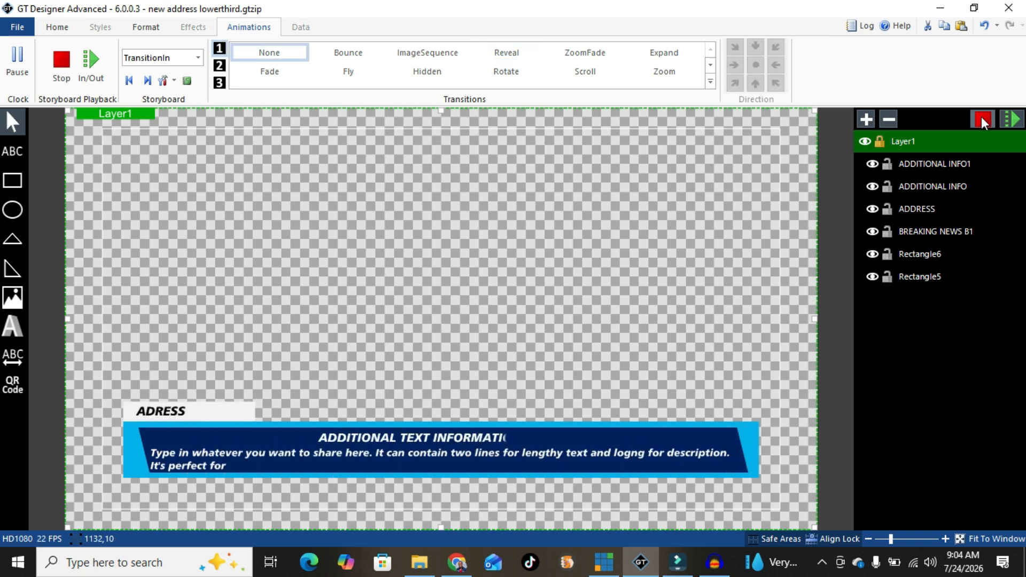
click(983, 119)
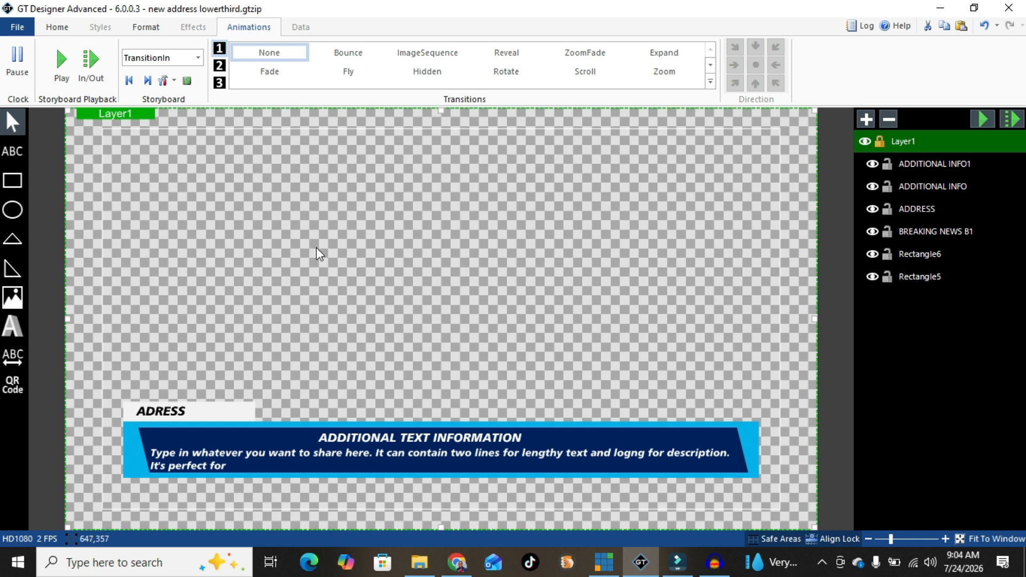
click(19, 28)
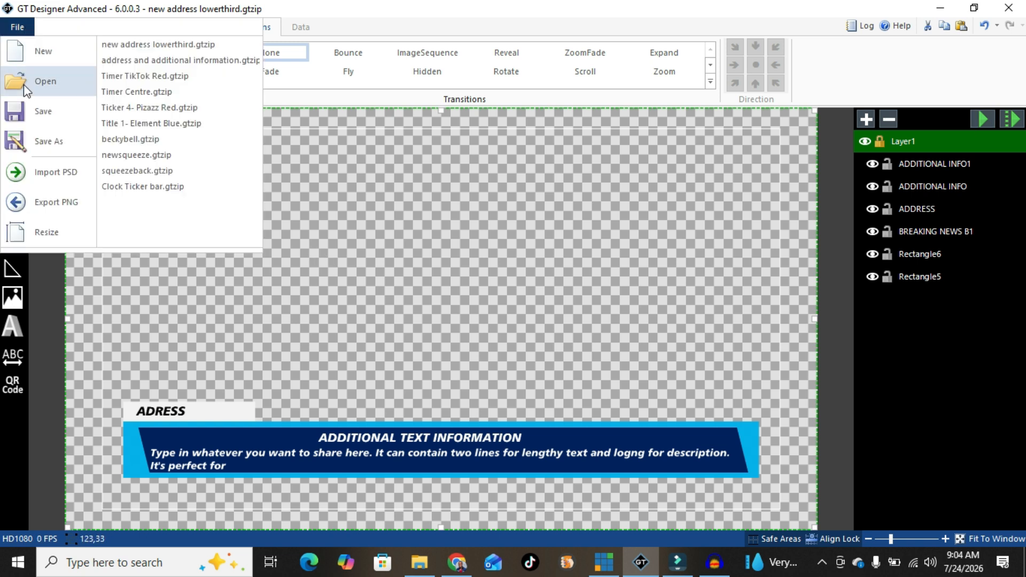
click(49, 112)
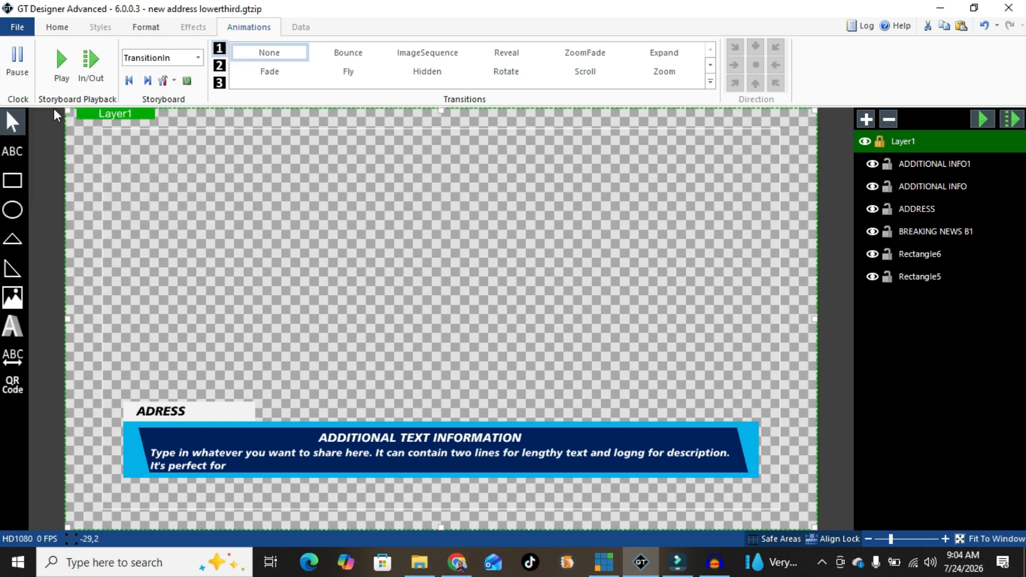
Switch back to vMix, reload the new address lowerthird input and show it on overlay 2
click(941, 7)
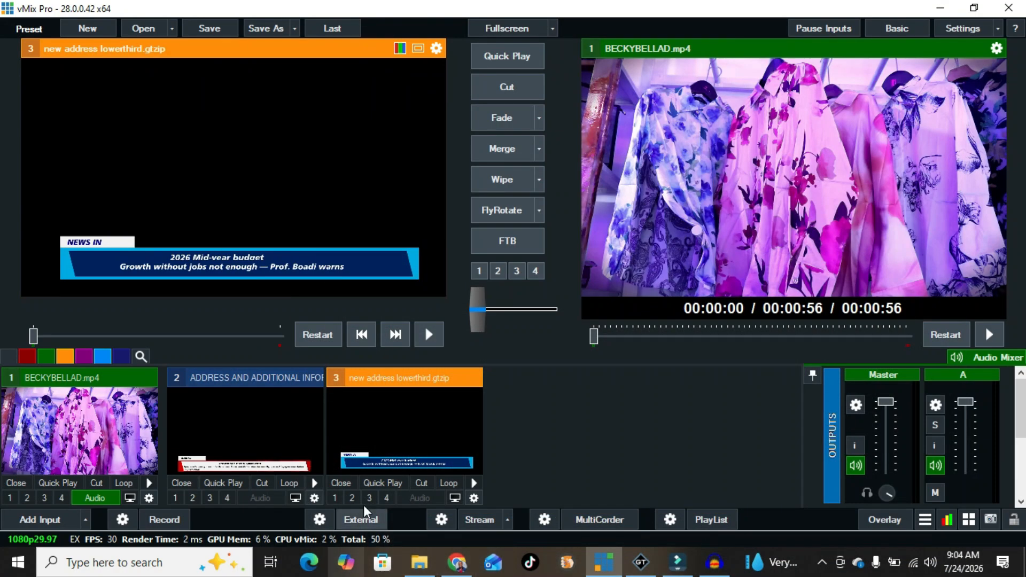
right_click(402, 436)
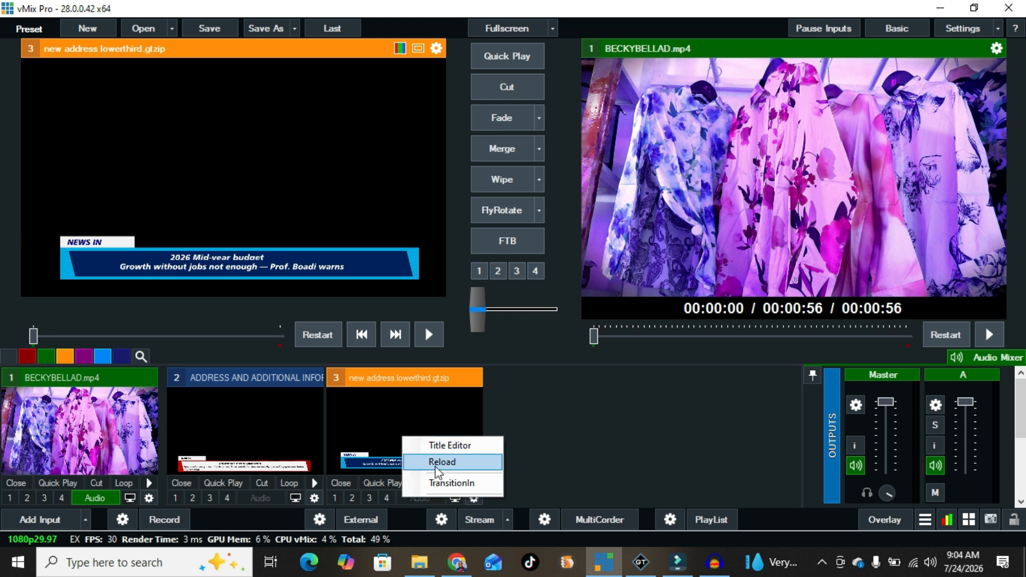
click(436, 464)
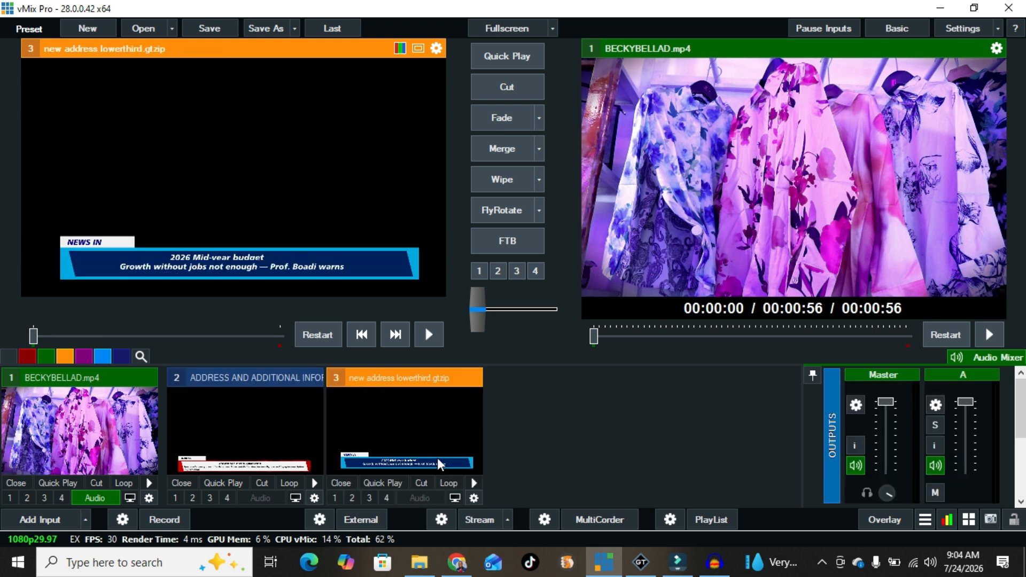
click(351, 498)
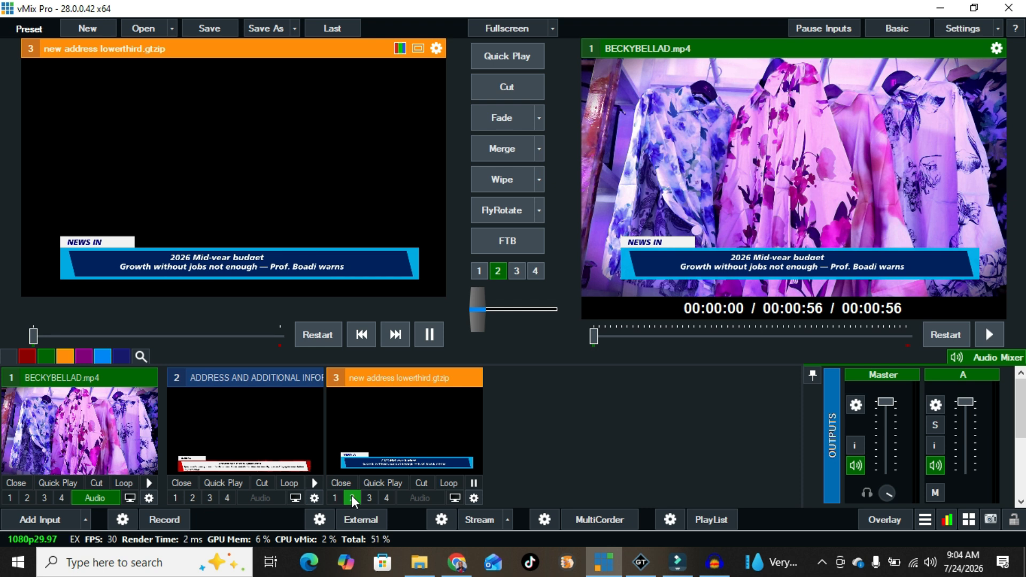
Look through the lower-third title files in the TITLES folder of STREAMING ASSETS
click(419, 562)
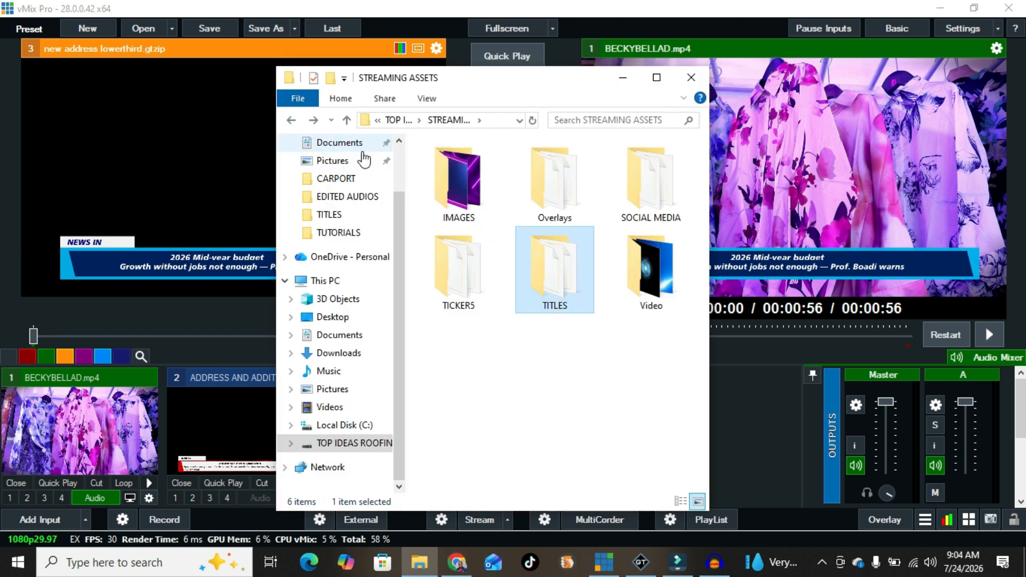
double_click(553, 262)
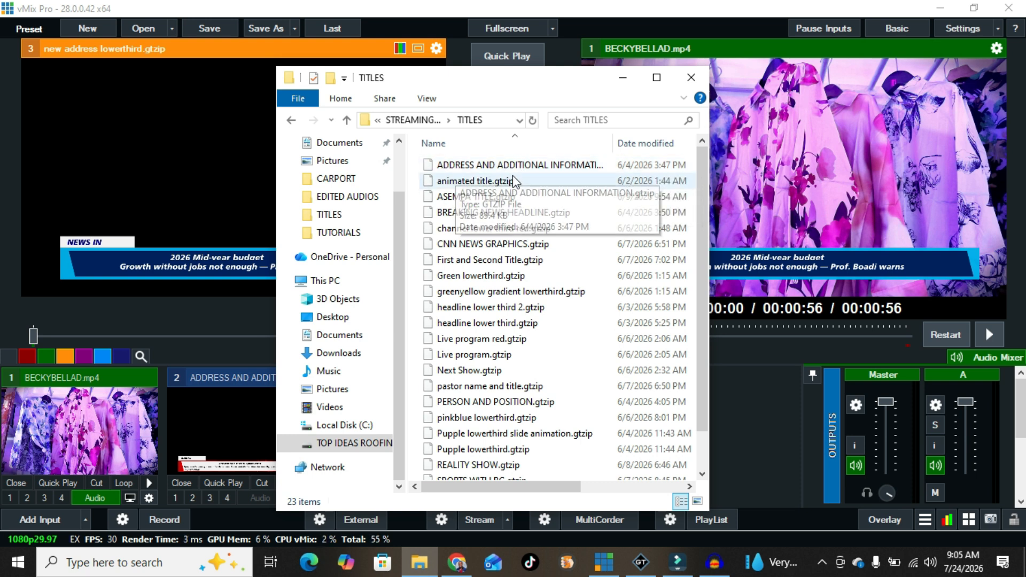
scroll(524, 278, down, 1)
scroll(488, 291, up, 1)
scroll(487, 274, down, 1)
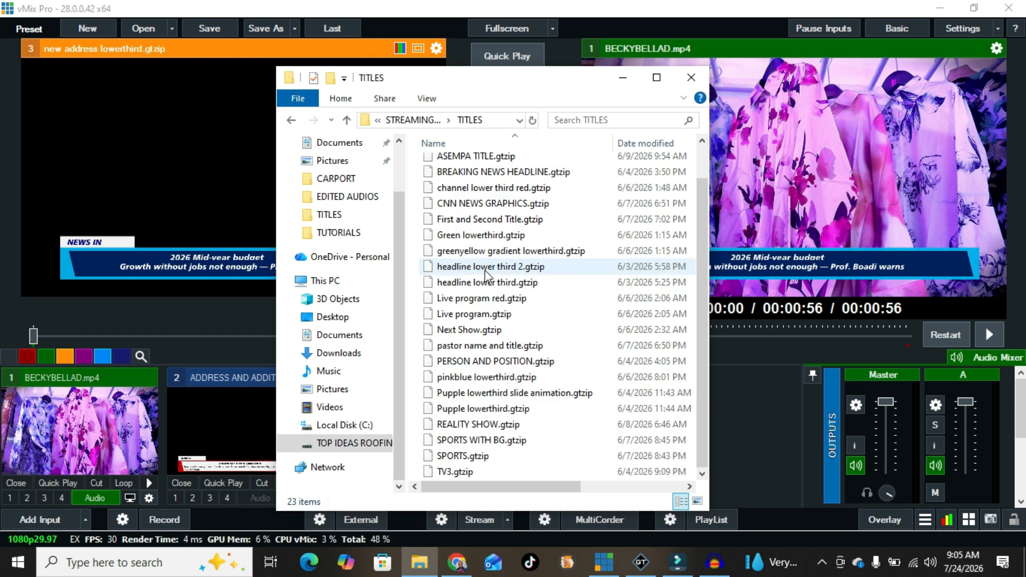
scroll(487, 382, up, 1)
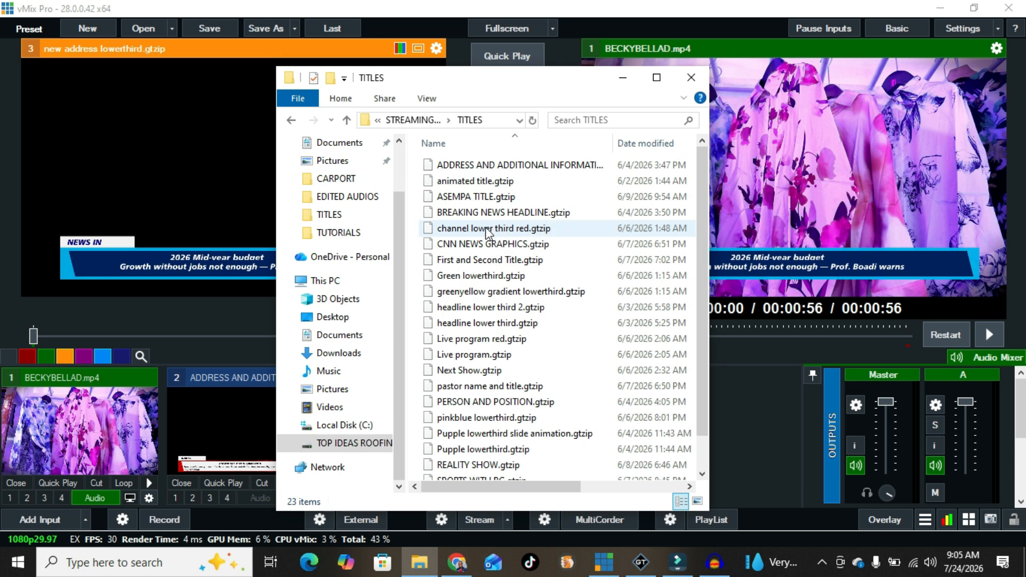
click(624, 81)
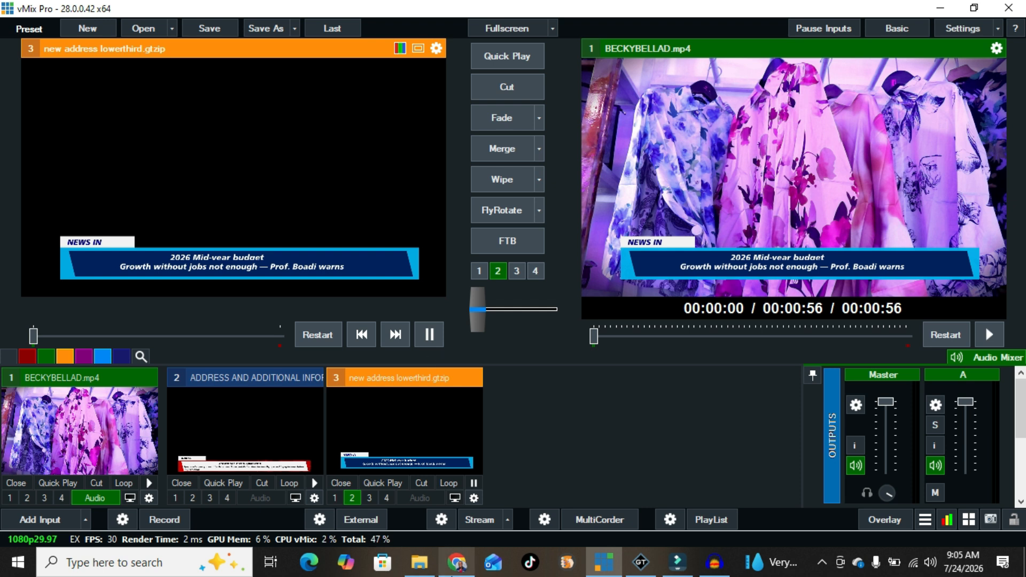
Switch to Chrome and look over the Obitech Solutions home page and its VOD Basic and VOD Pro plans
click(457, 562)
click(293, 6)
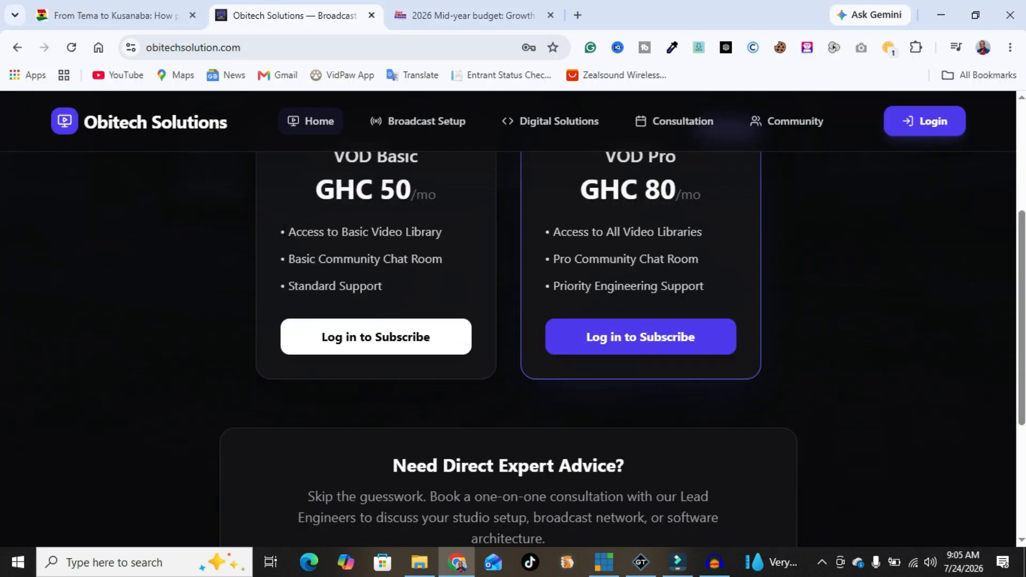
scroll(406, 341, up, 5)
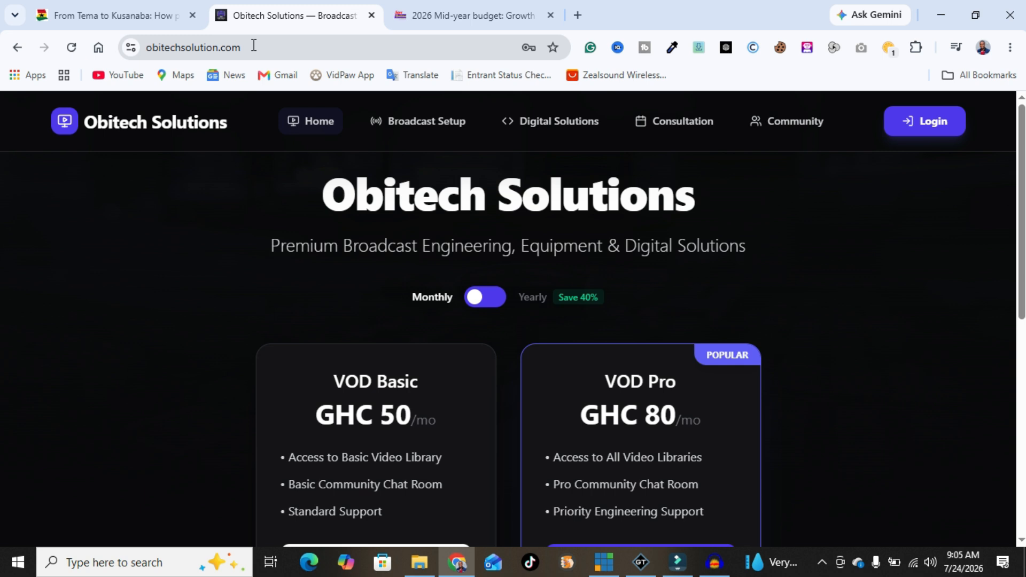
scroll(277, 219, down, 4)
scroll(277, 219, up, 4)
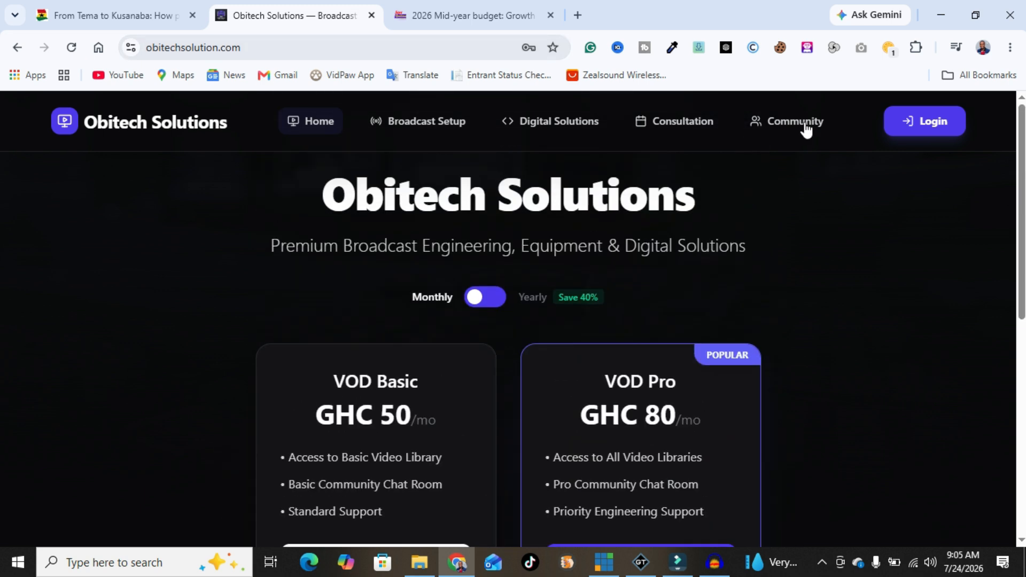
Open the Obitech Solutions account sign-up form from the login page and try to create the account
click(930, 128)
scroll(608, 300, down, 2)
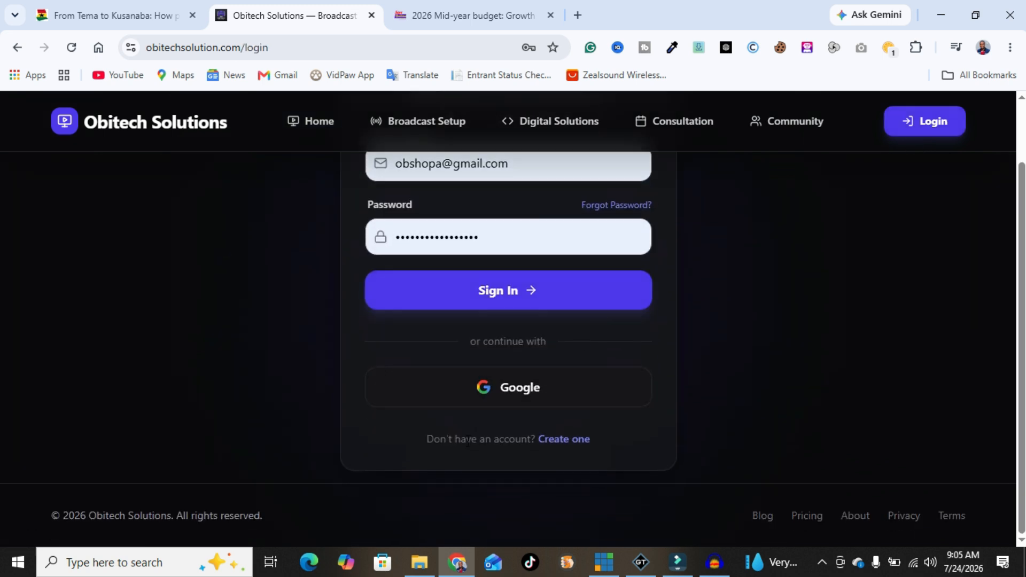
click(563, 443)
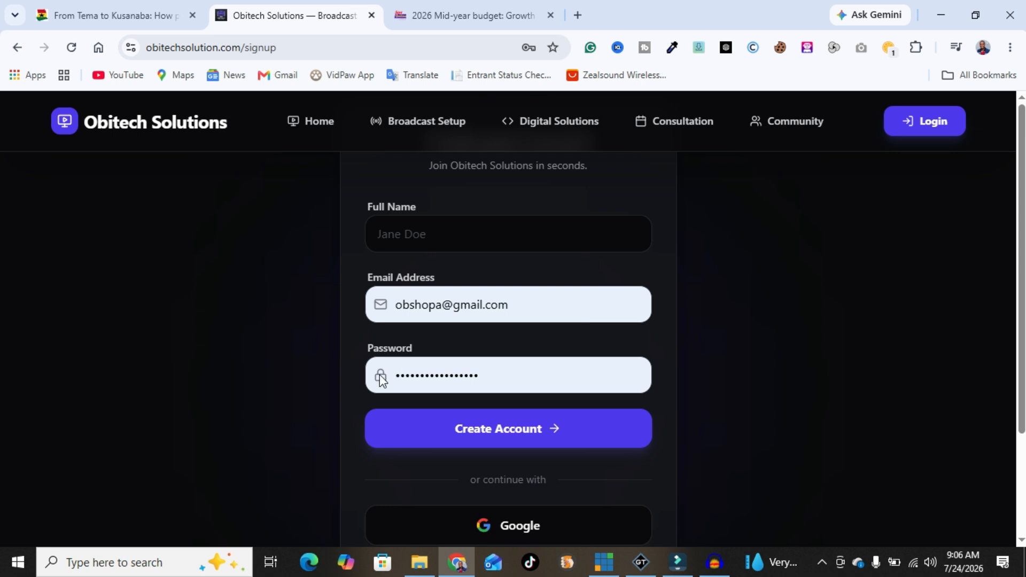
scroll(529, 352, down, 3)
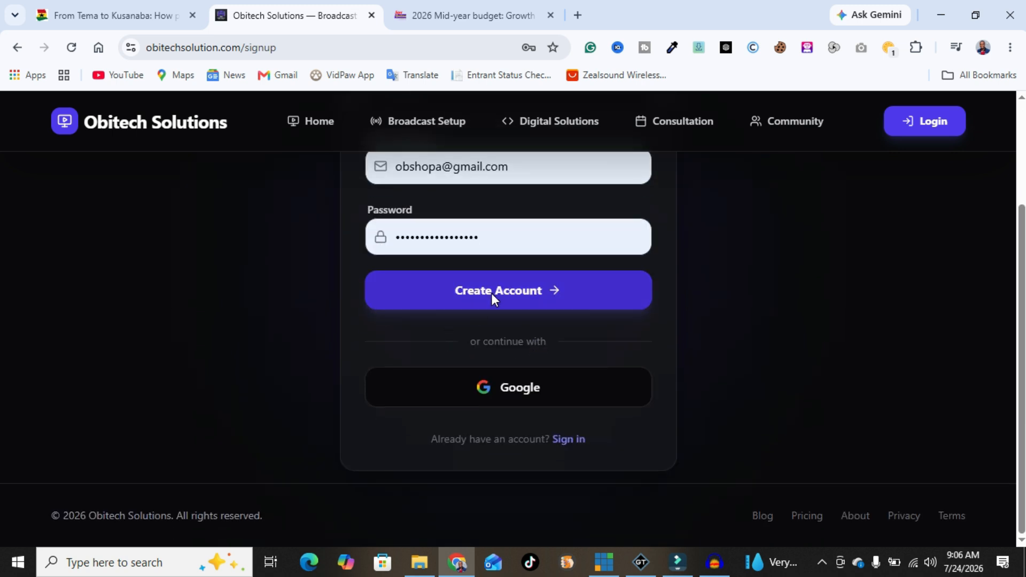
click(492, 293)
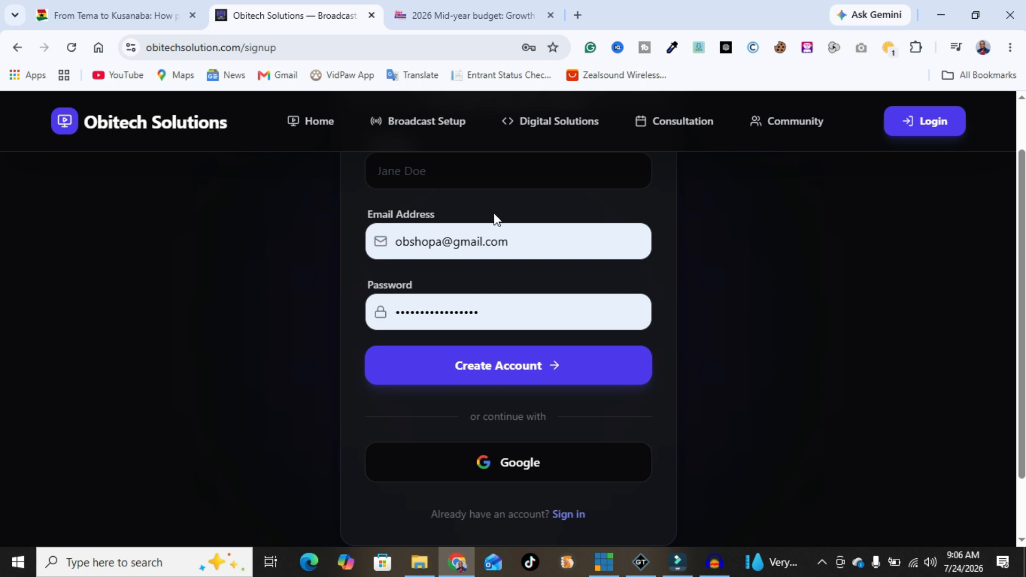
scroll(495, 220, down, 2)
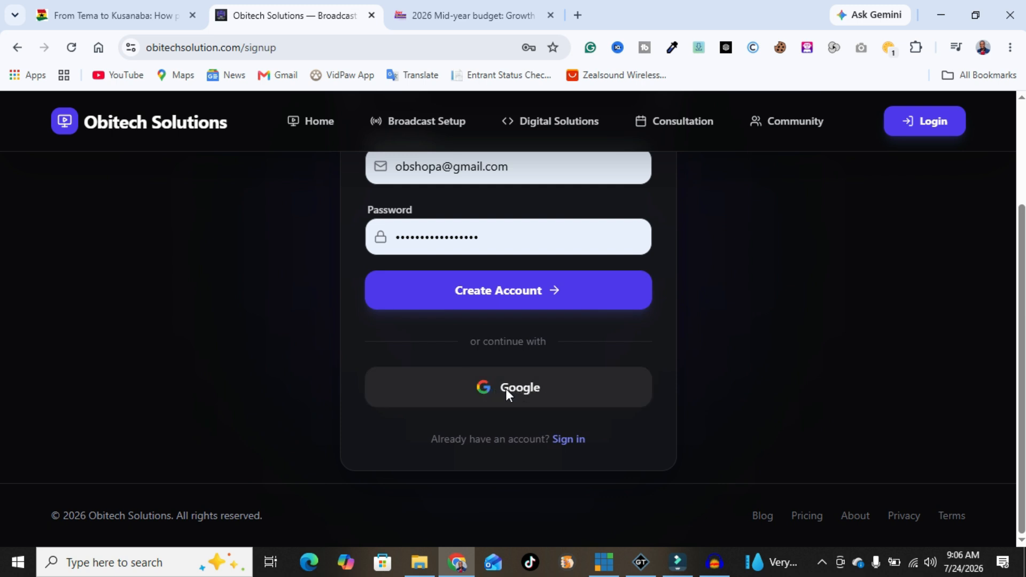
click(507, 389)
click(676, 562)
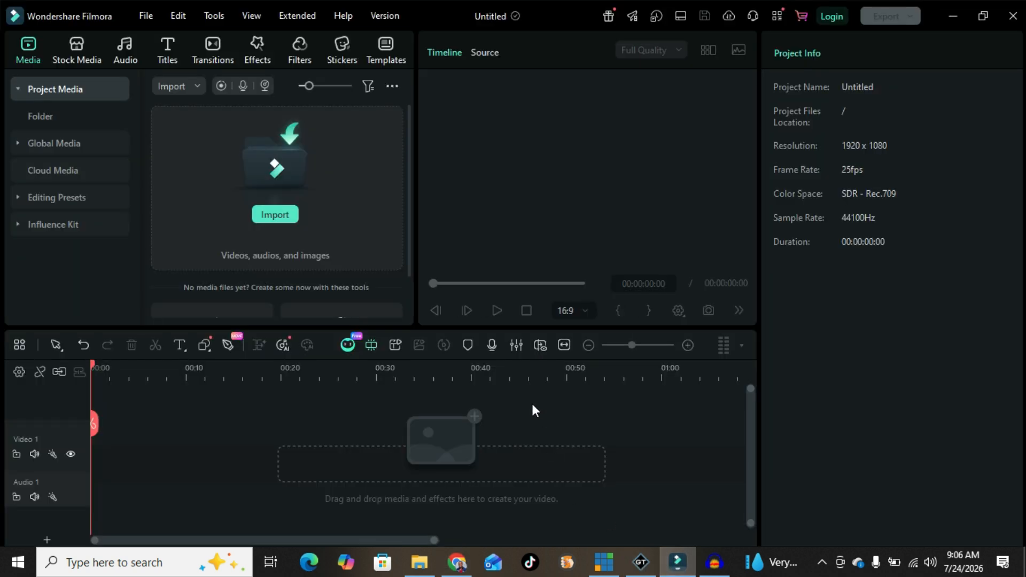
click(953, 16)
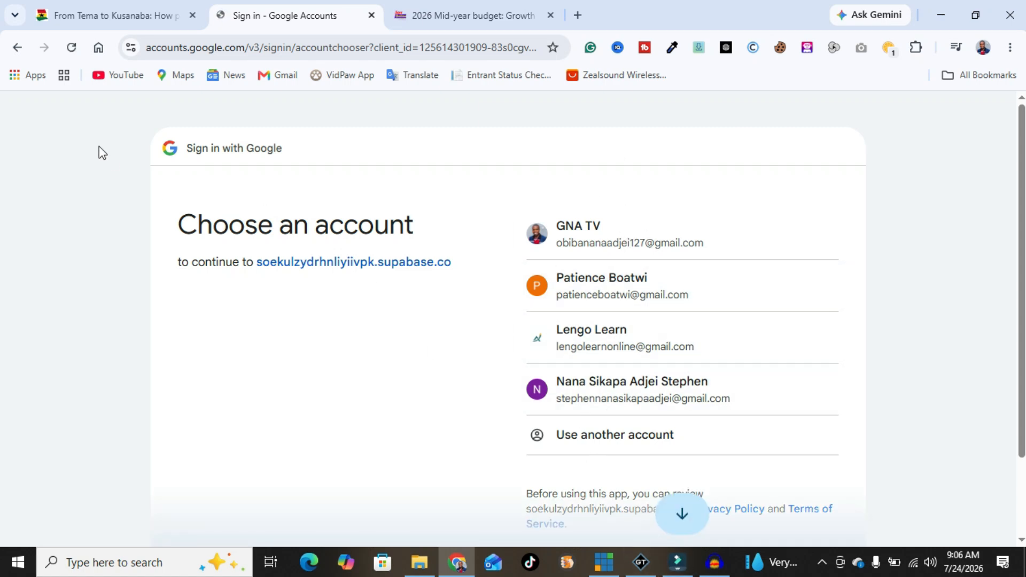
click(17, 48)
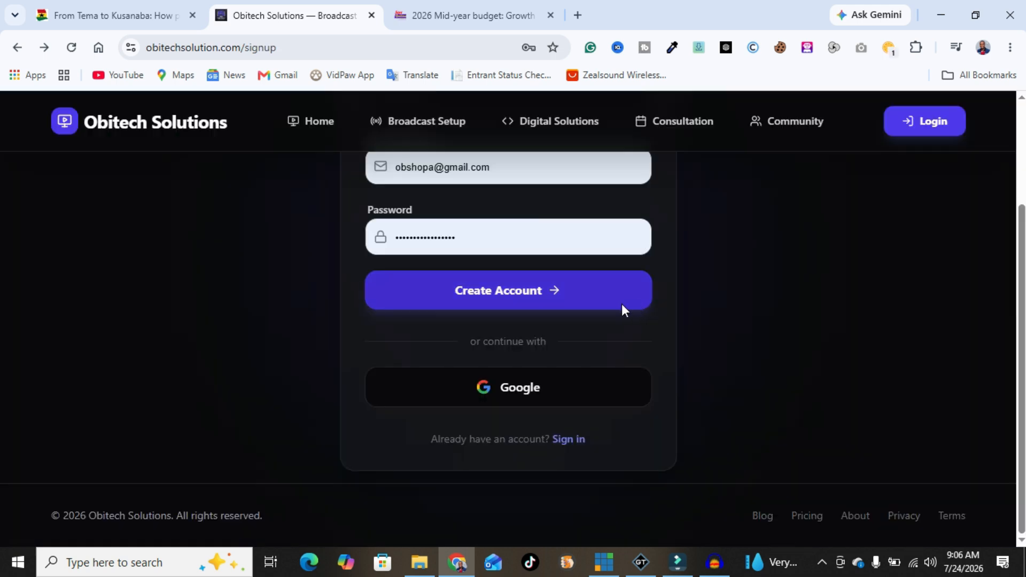
Submit the Obitech Solutions sign-up form with the filled-in email and password to create the account
scroll(518, 363, up, 3)
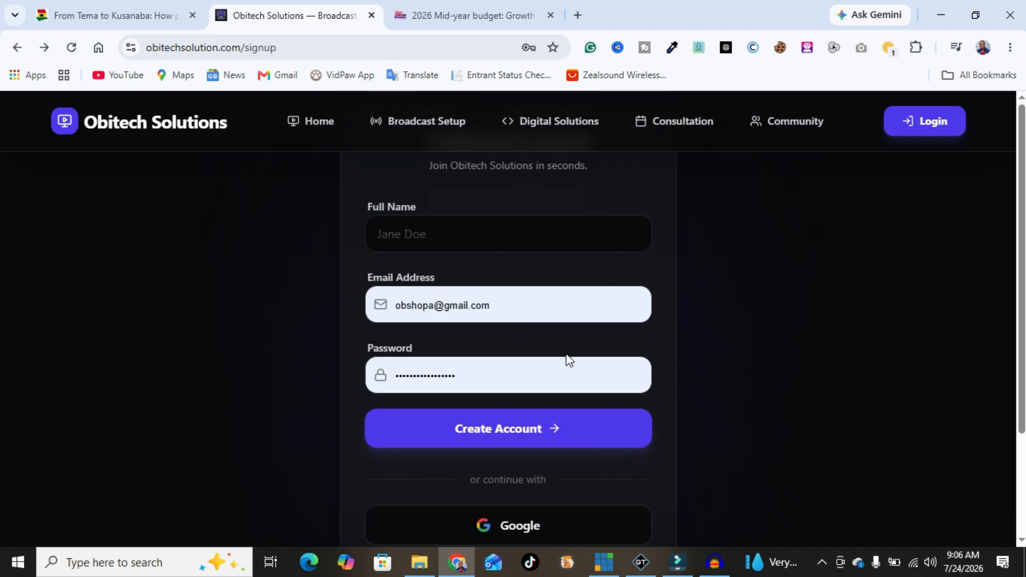
scroll(492, 307, down, 3)
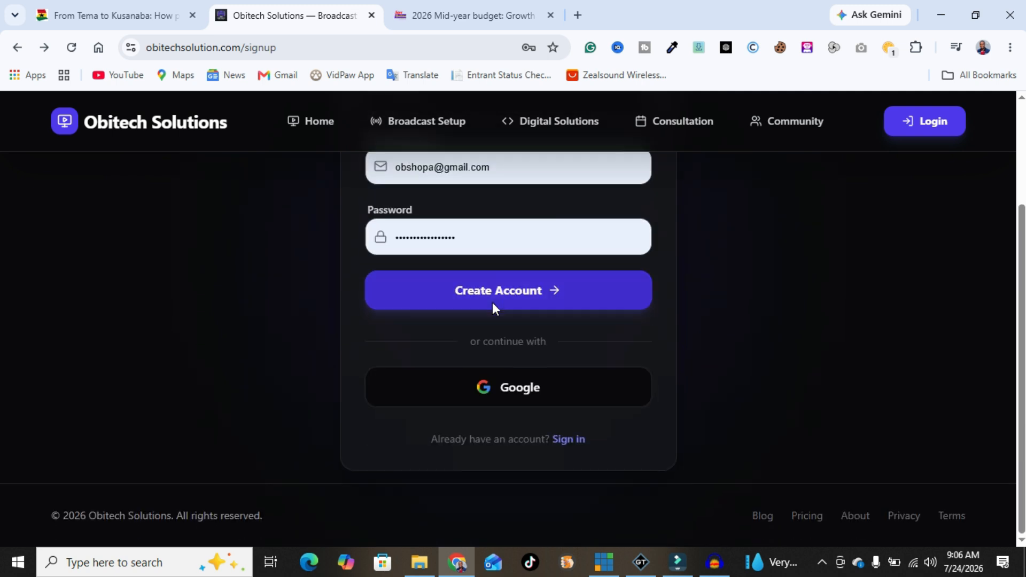
click(508, 294)
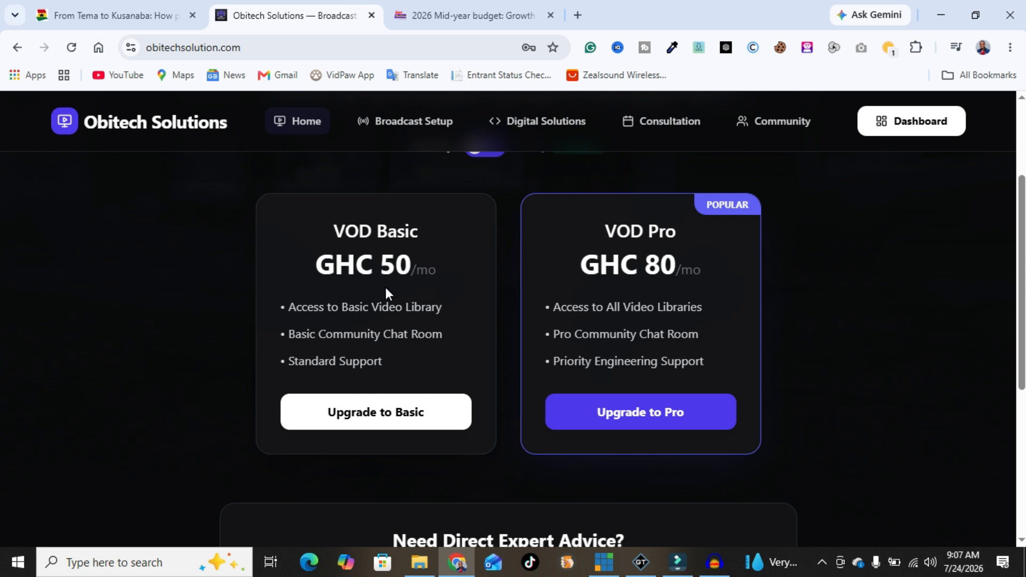
Compare the VOD Basic and VOD Pro plans, and look through the Complete Library of videos in the VOD Pro dashboard
scroll(667, 231, down, 1)
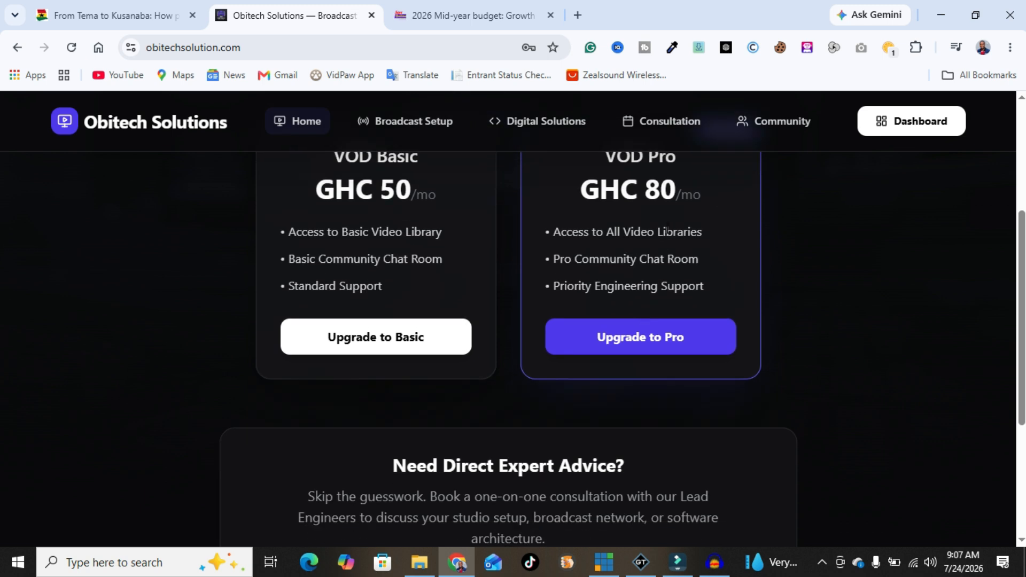
scroll(667, 269, up, 1)
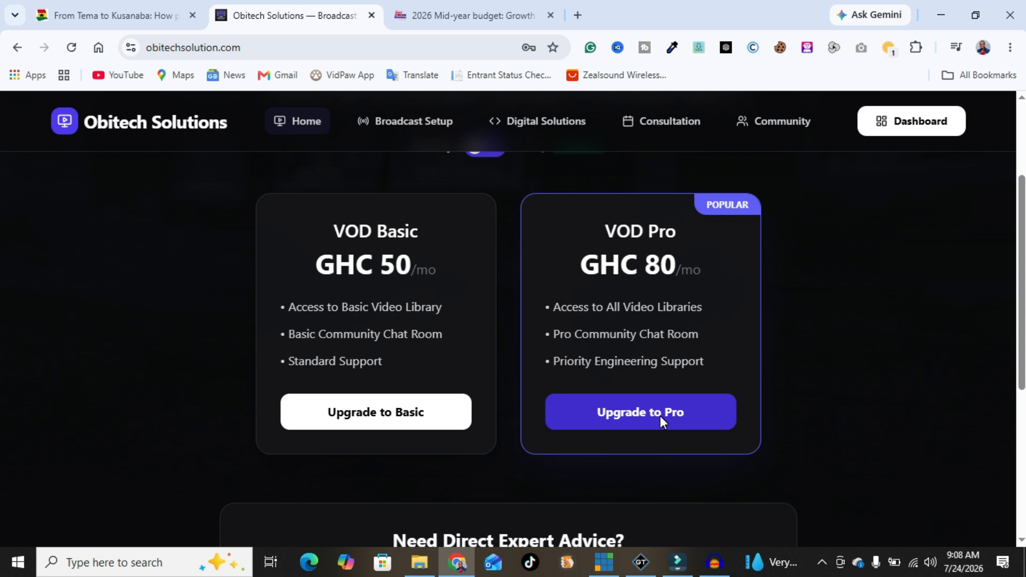
click(889, 123)
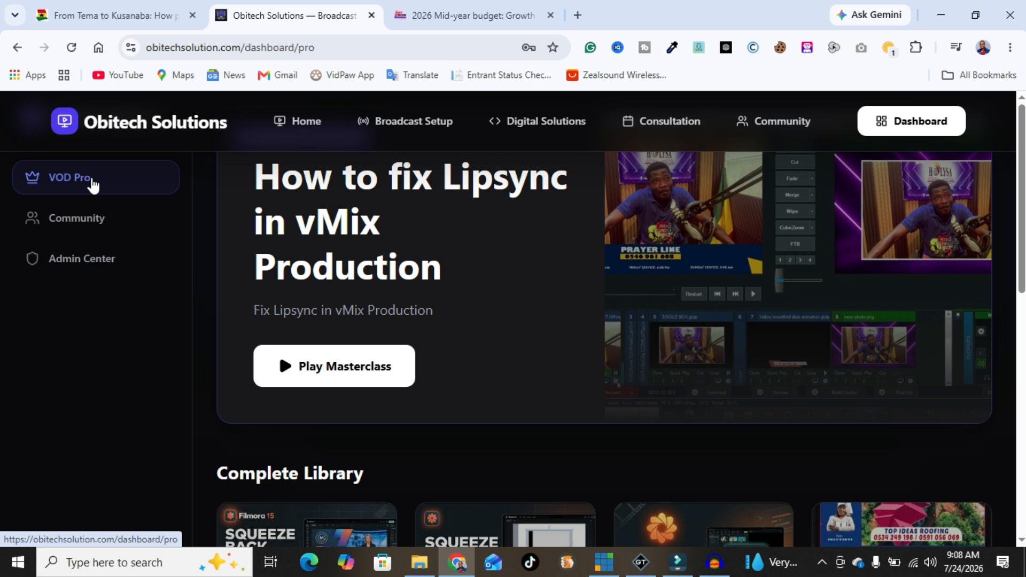
scroll(315, 299, down, 5)
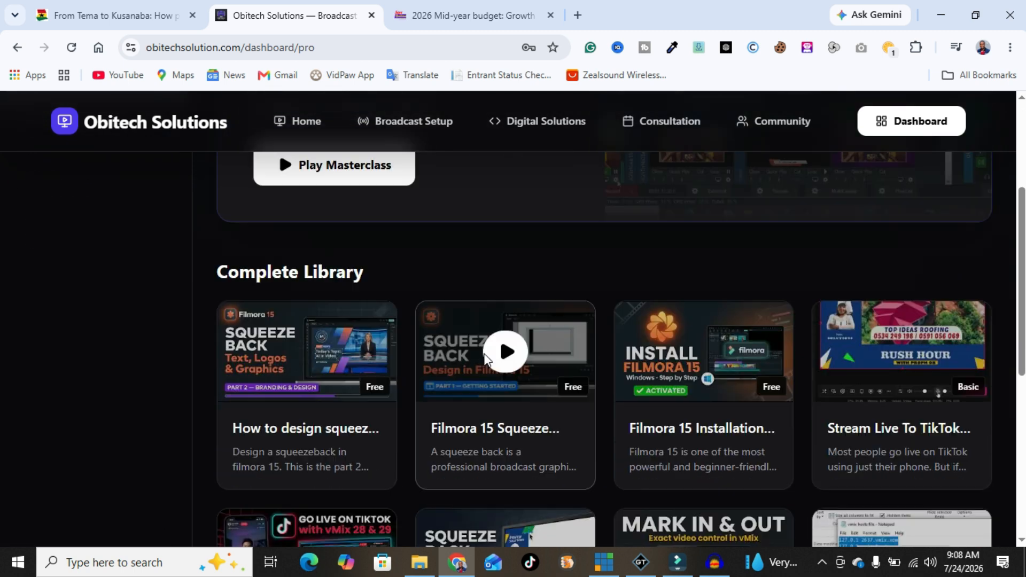
scroll(524, 323, down, 5)
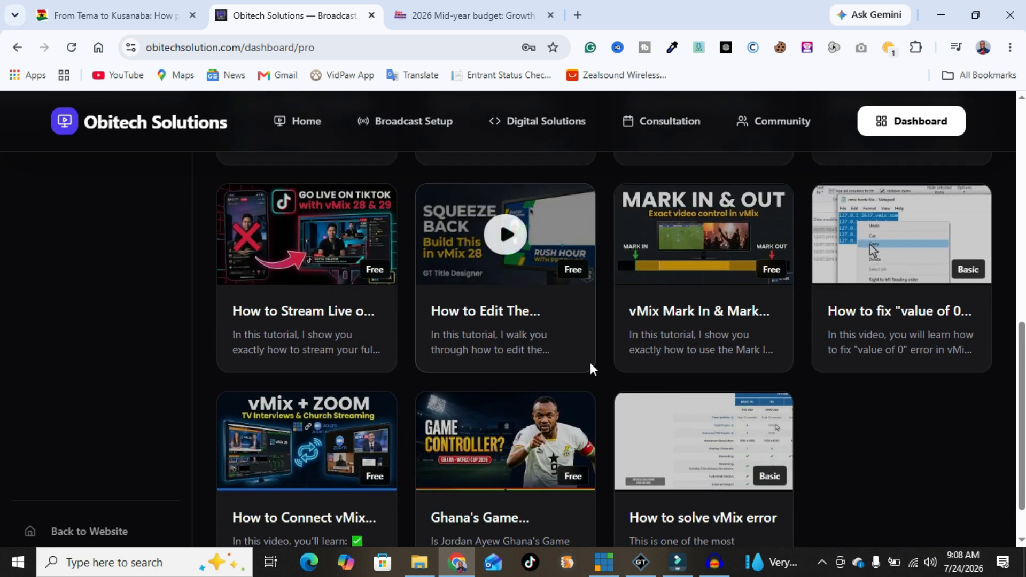
scroll(486, 381, up, 10)
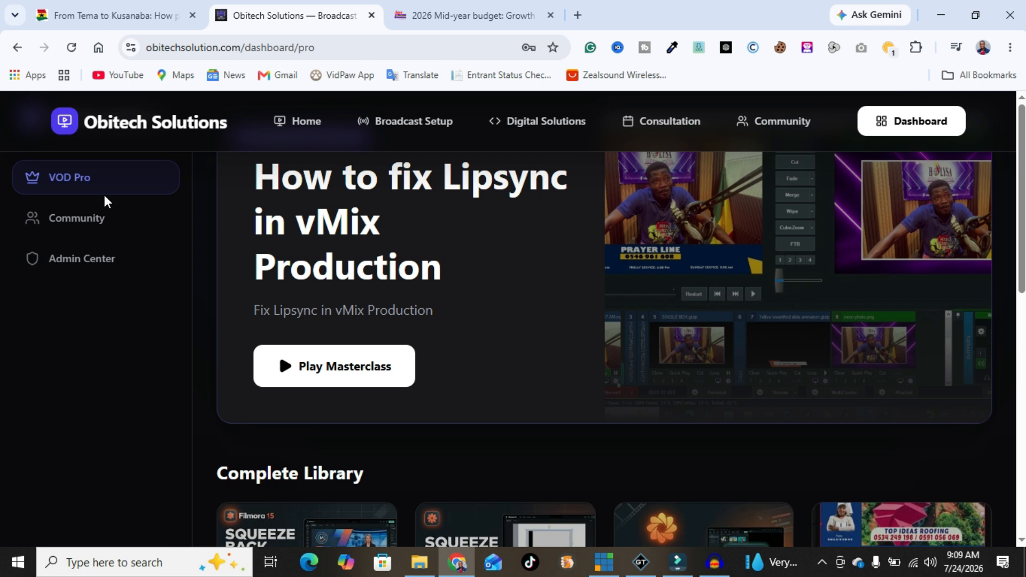
Open the Community section and read through the member messages and admin replies in the Public Lounge
click(62, 222)
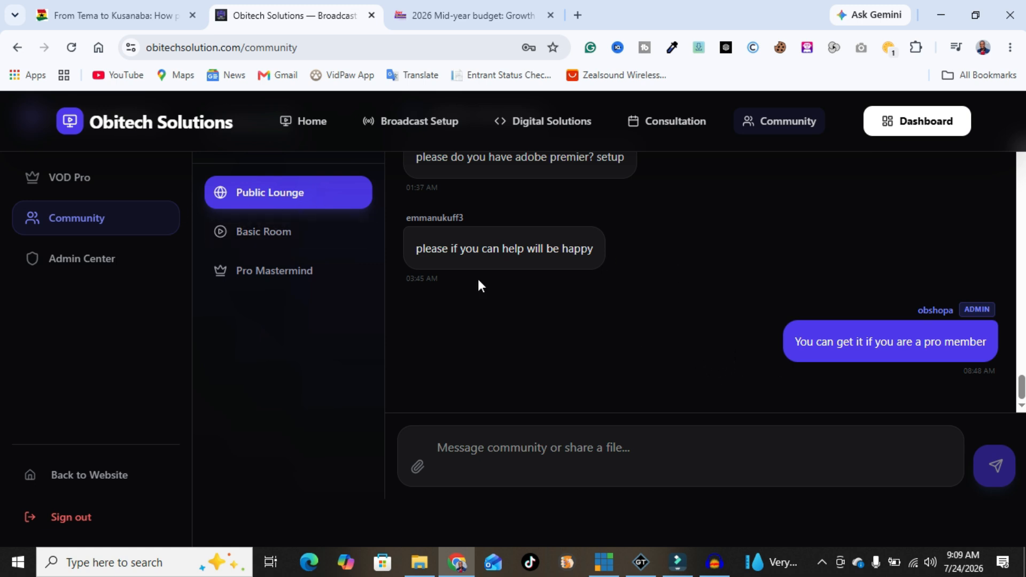
scroll(478, 279, up, 5)
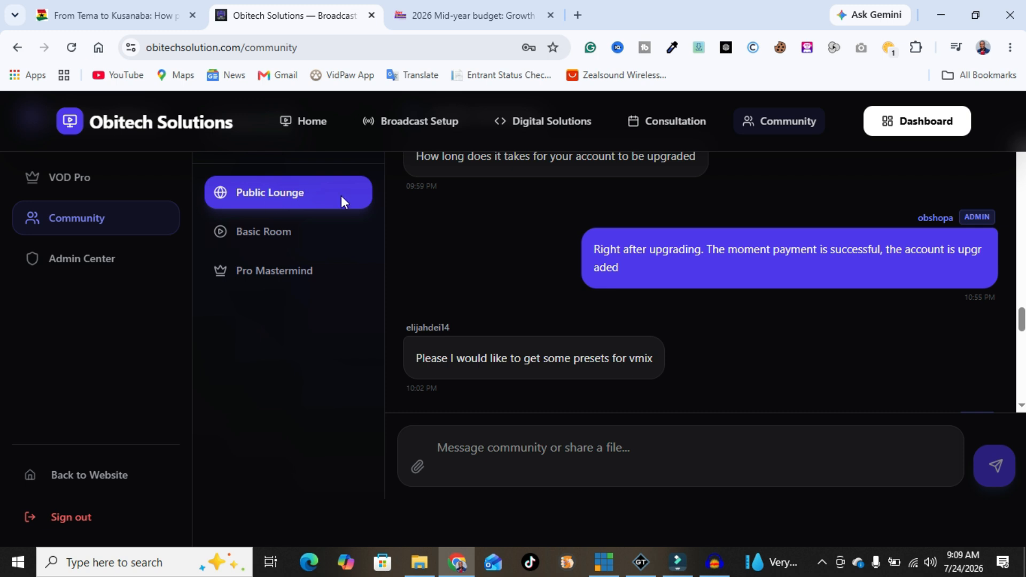
scroll(748, 261, down, 10)
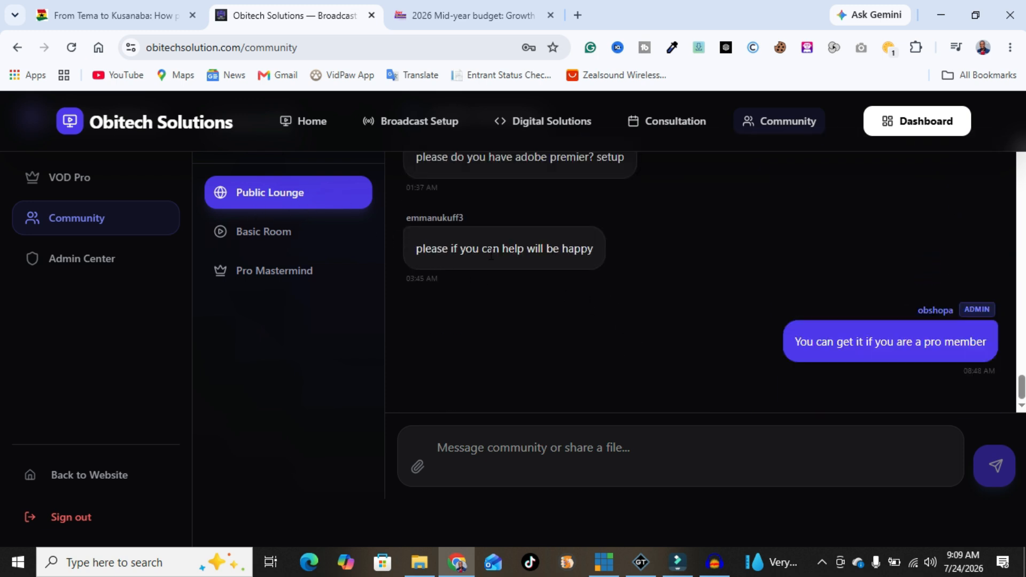
scroll(426, 287, up, 3)
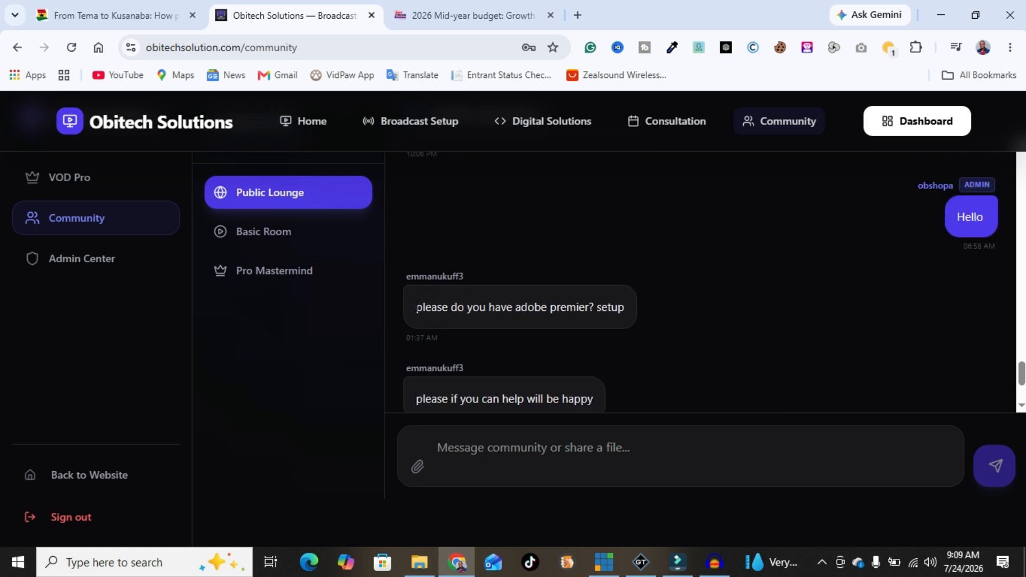
drag(417, 308, 627, 305)
click(627, 305)
scroll(615, 343, down, 3)
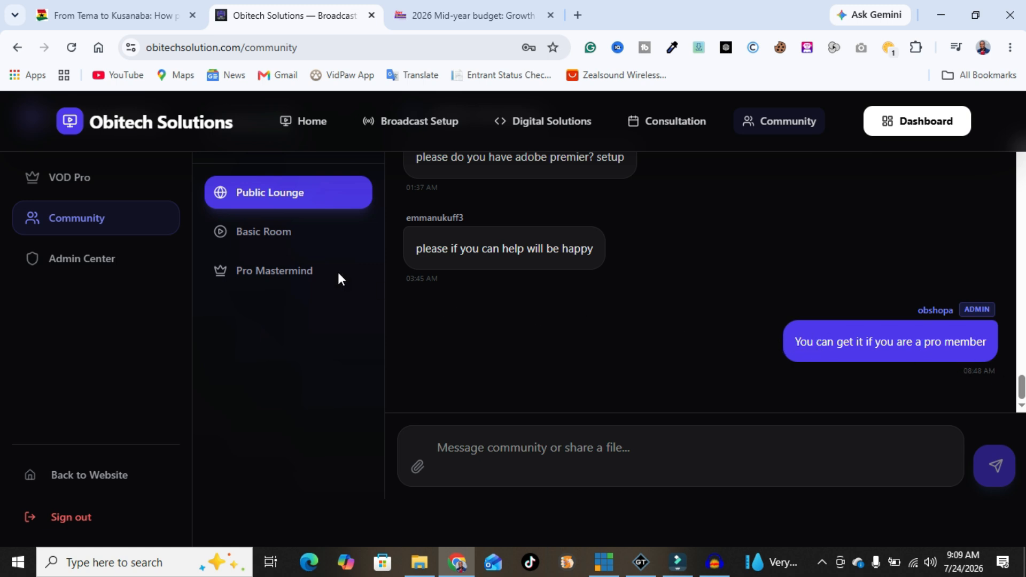
Look through the template and download links shared in the Basic Room and Pro Mastermind community chats
click(277, 234)
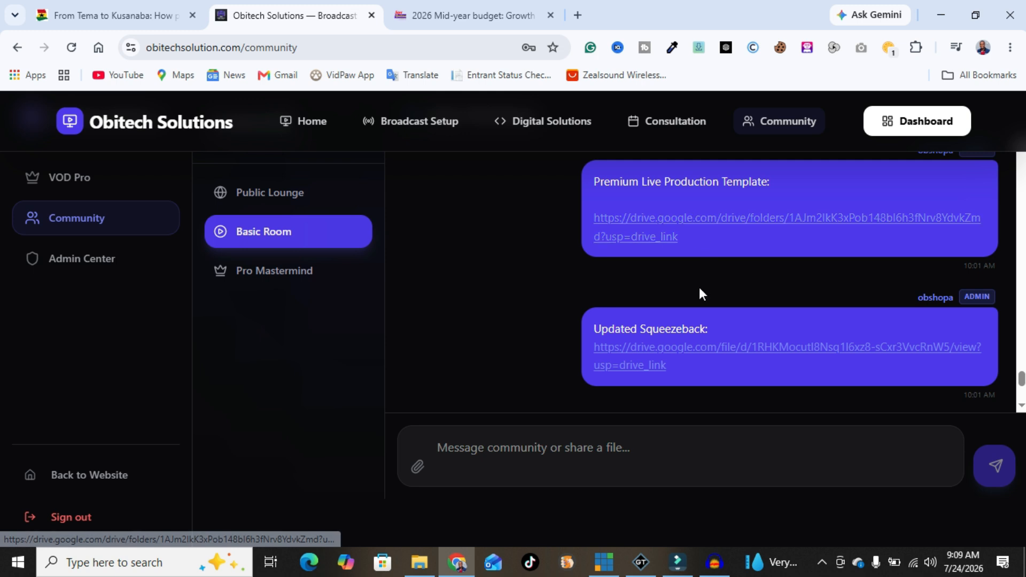
scroll(699, 287, down, 2)
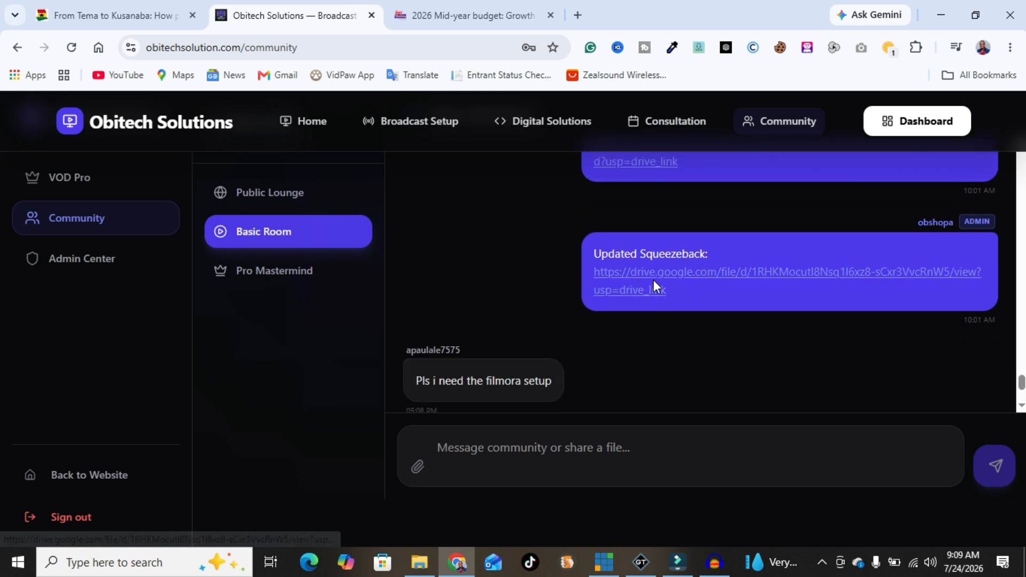
scroll(653, 279, down, 4)
scroll(630, 238, up, 2)
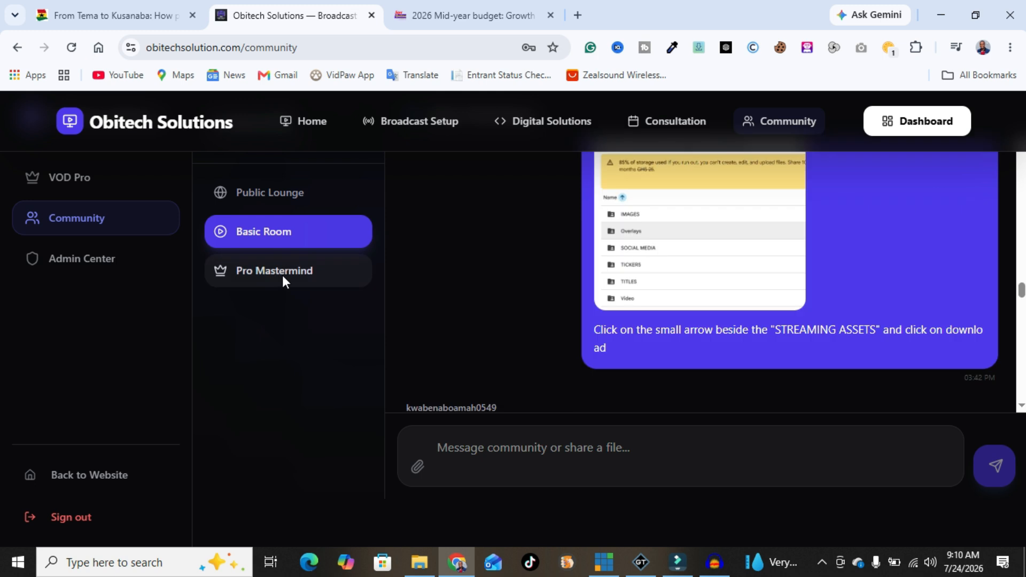
click(283, 278)
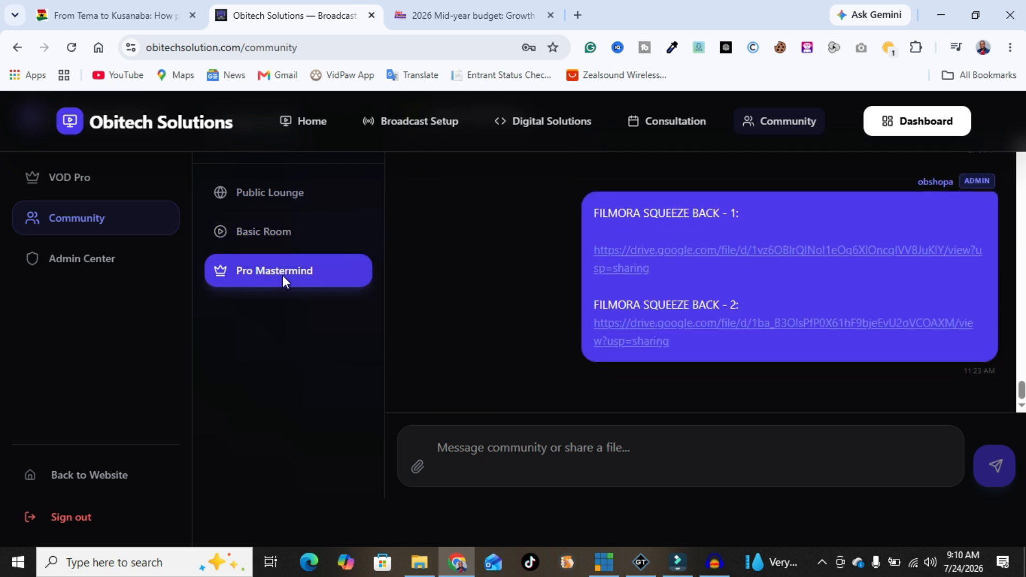
scroll(488, 344, up, 8)
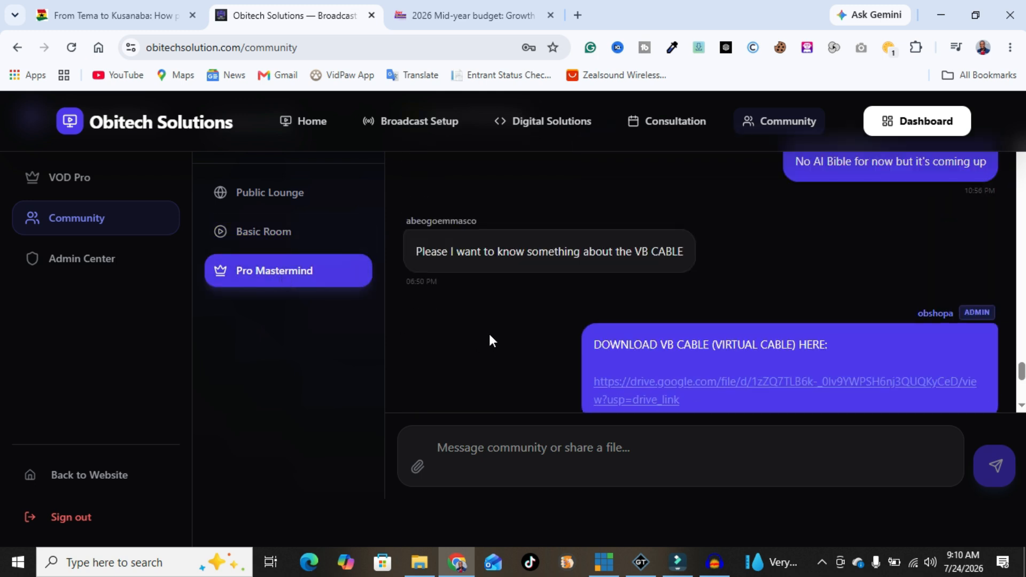